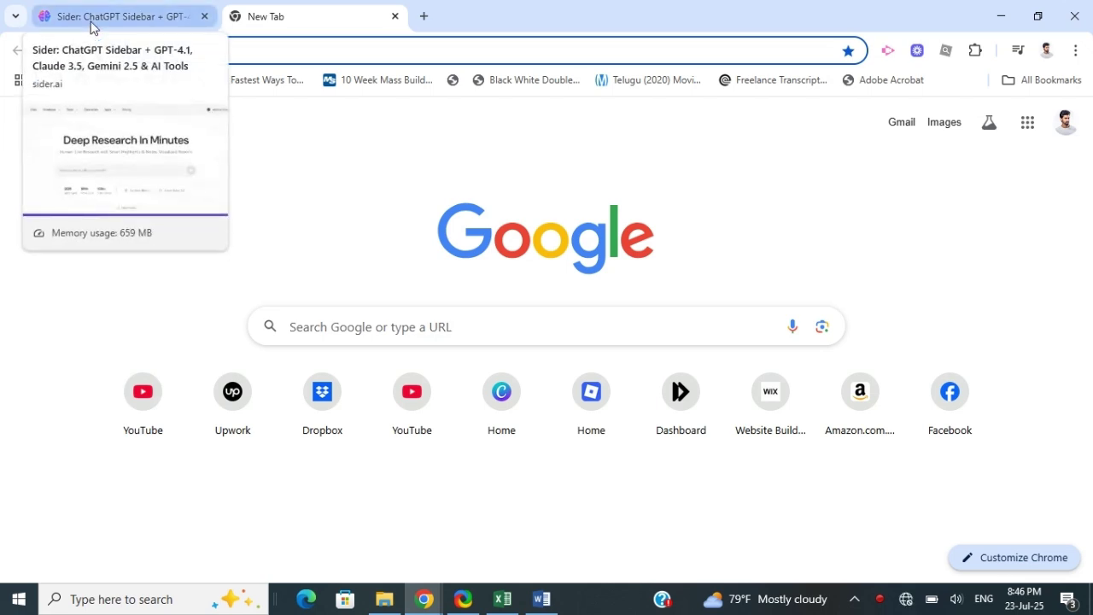
Step: Switch to the open Sider website and look over its homepage
click(88, 287)
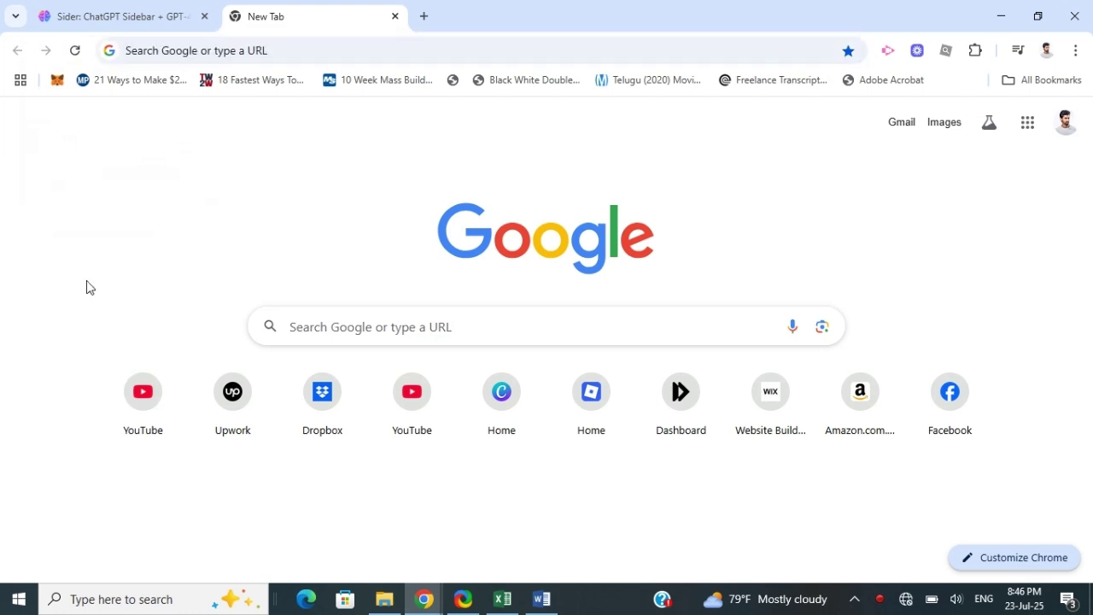
click(88, 19)
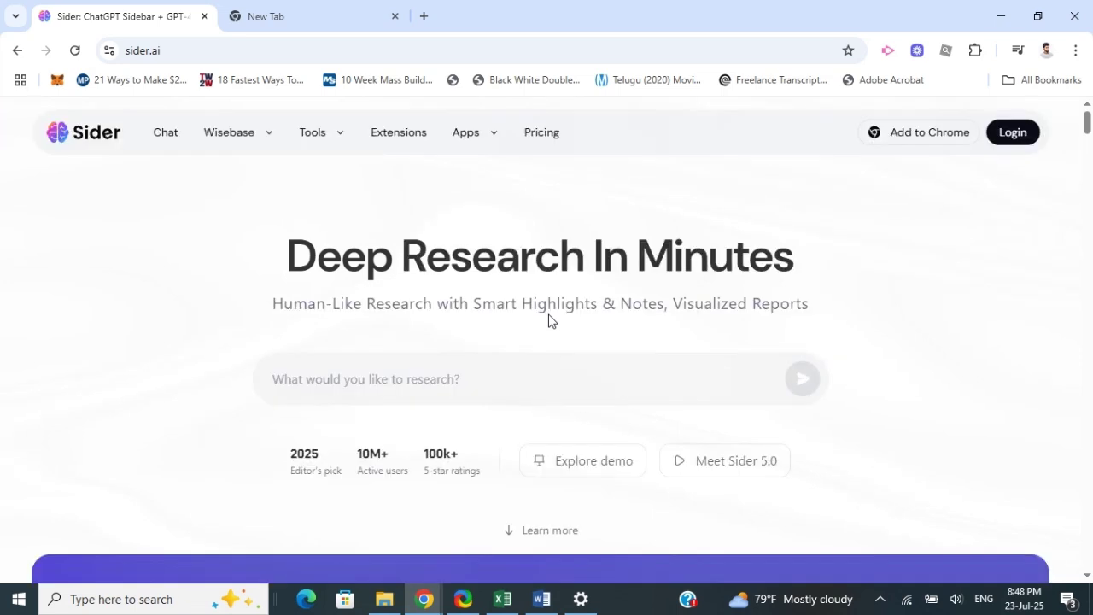
scroll(598, 345, down, 3)
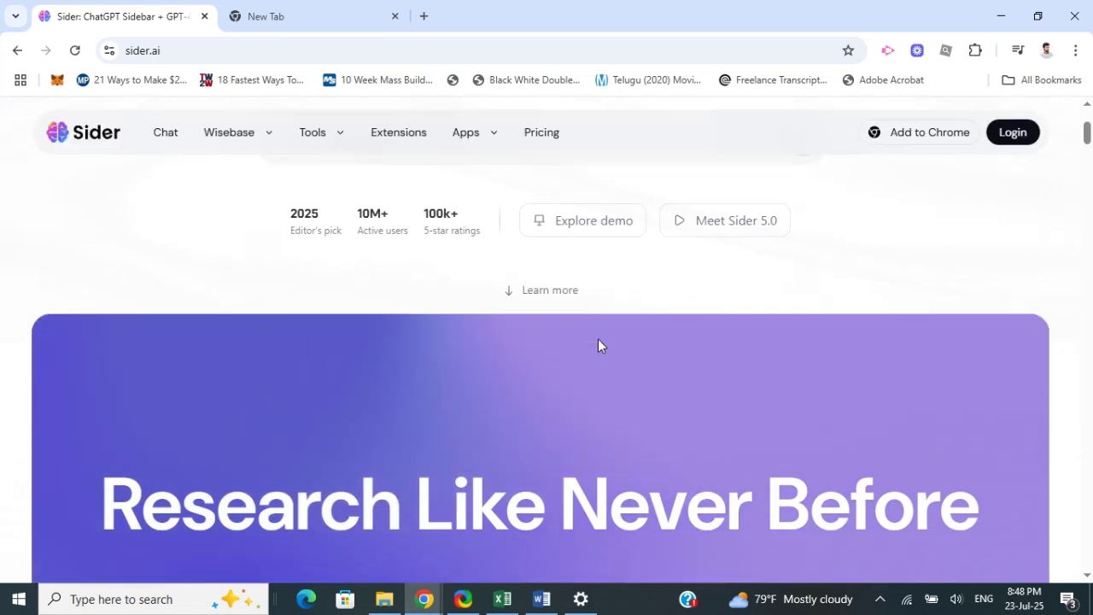
scroll(598, 345, up, 3)
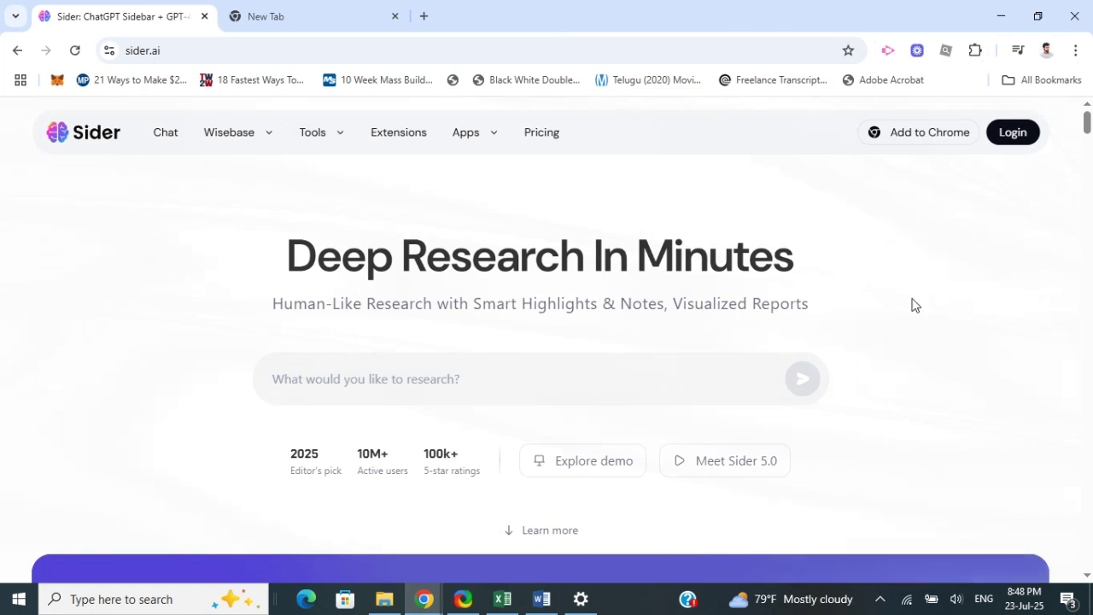
scroll(444, 287, down, 2)
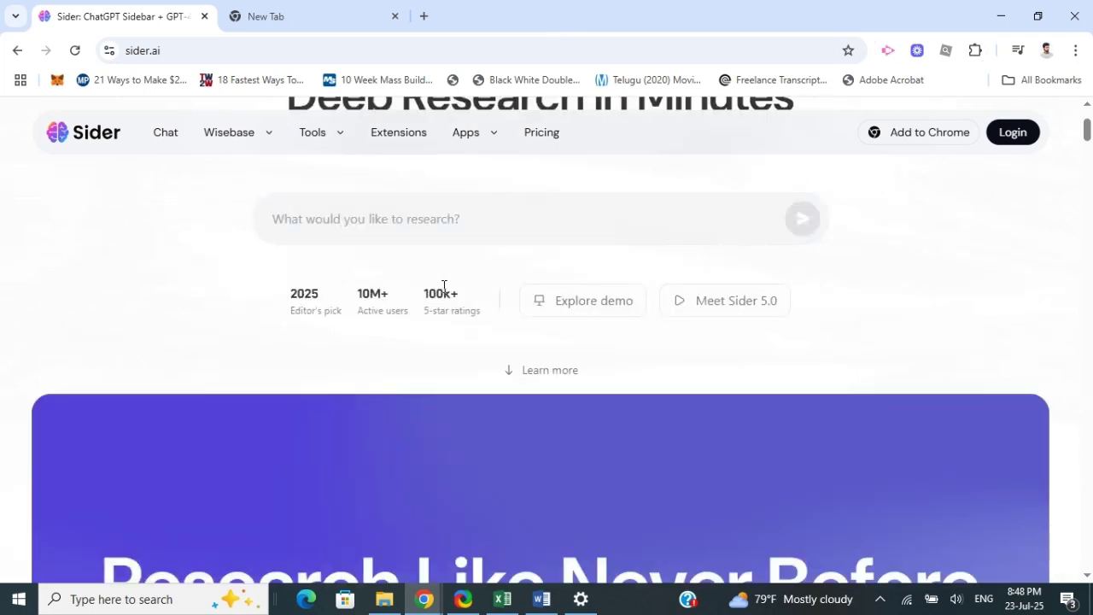
scroll(443, 287, down, 2)
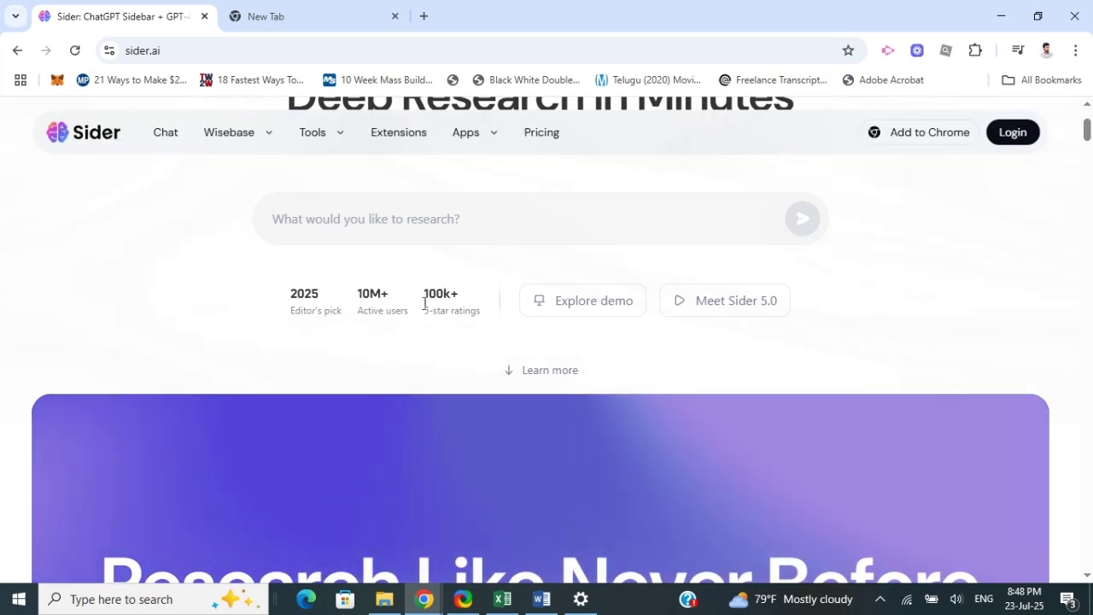
scroll(384, 301, up, 2)
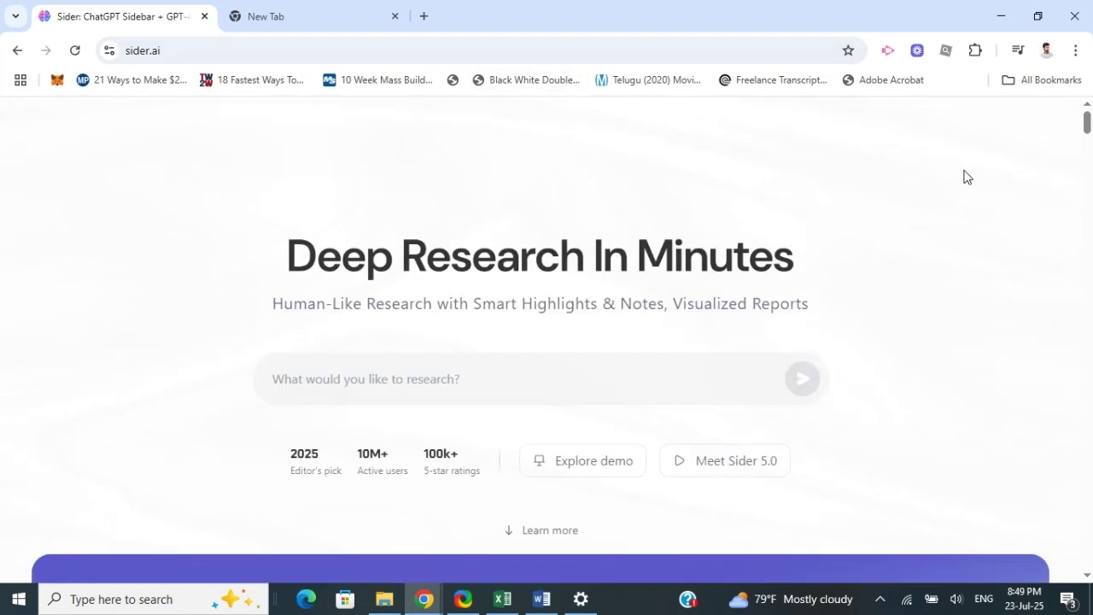
Step: Log in to the Sider account from the homepage
click(1012, 133)
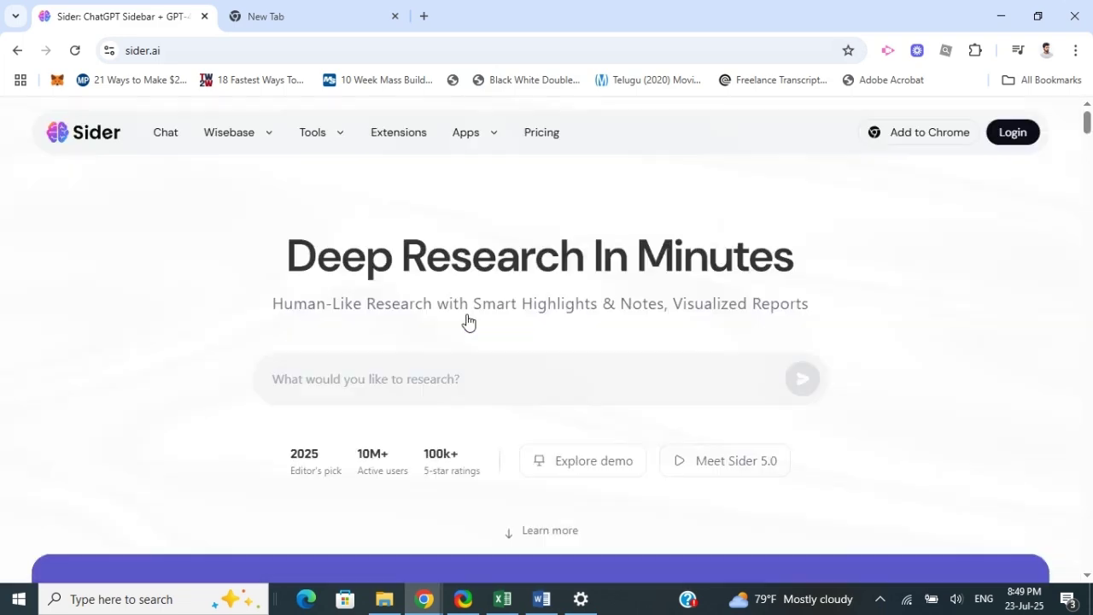
click(467, 320)
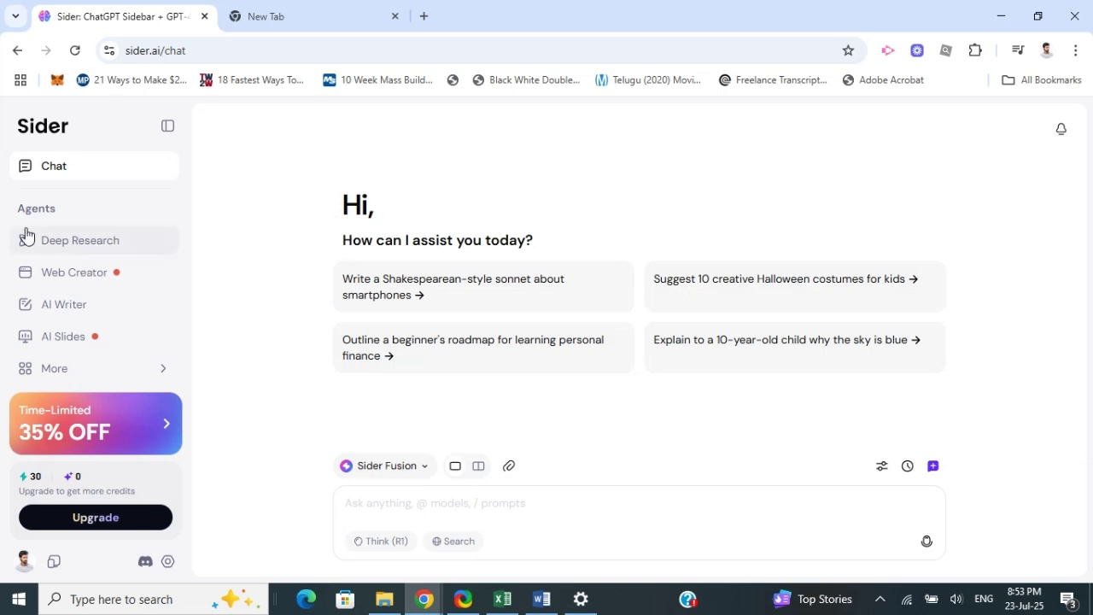
Step: Open the Chrome Web Store in the empty browser tab
click(273, 17)
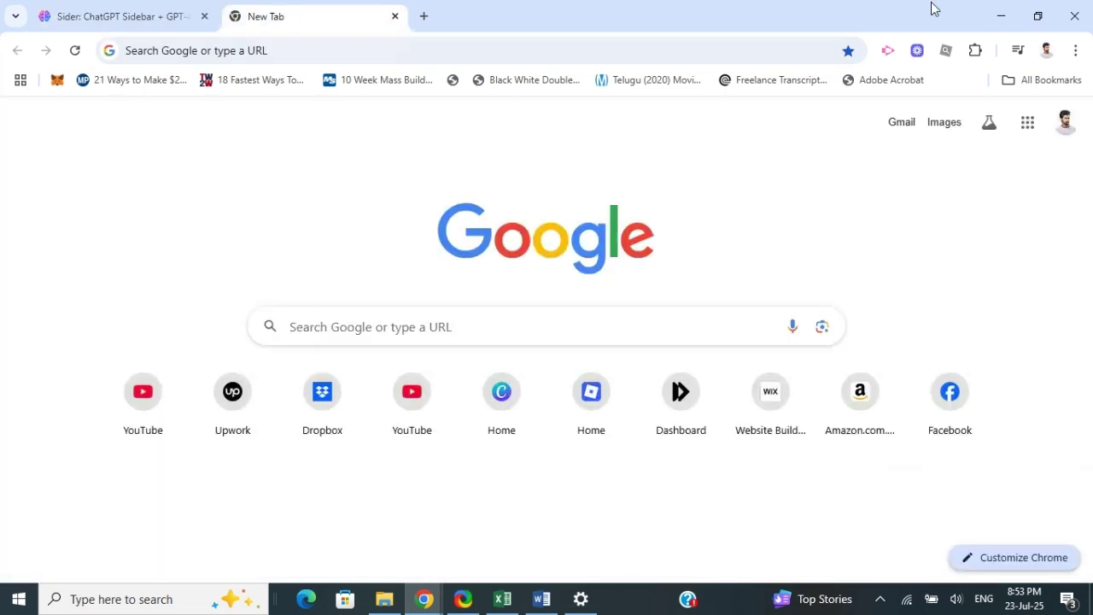
click(1075, 51)
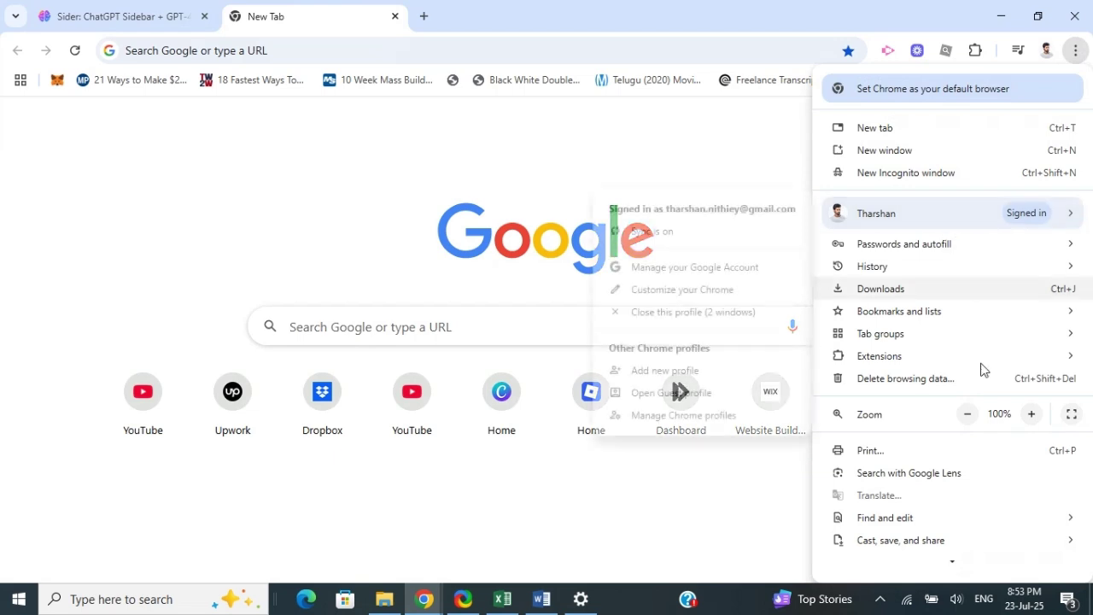
mouse_move(879, 355)
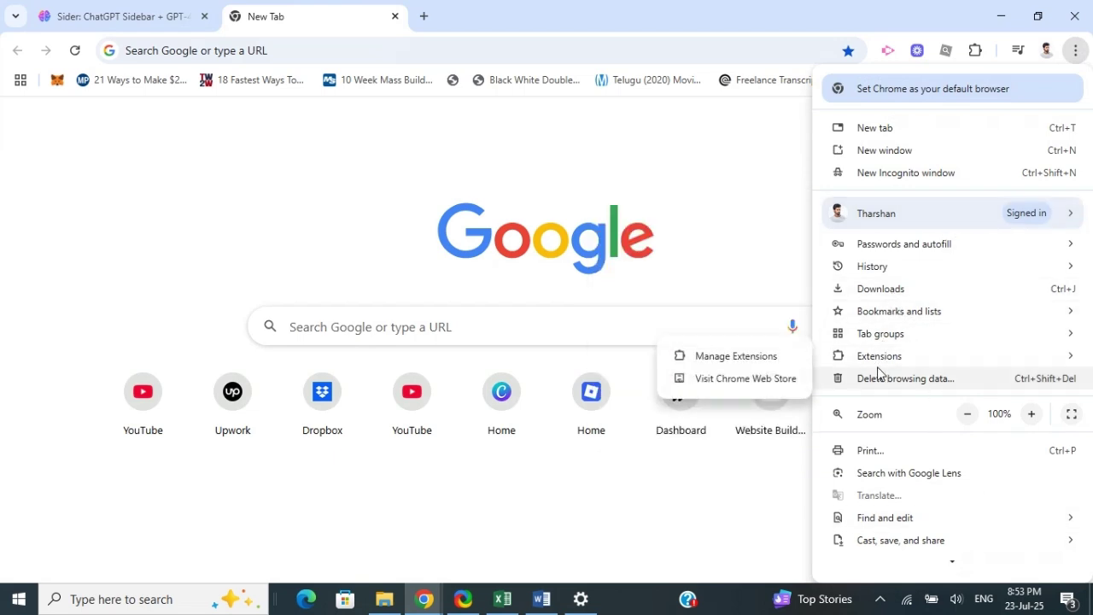
click(717, 386)
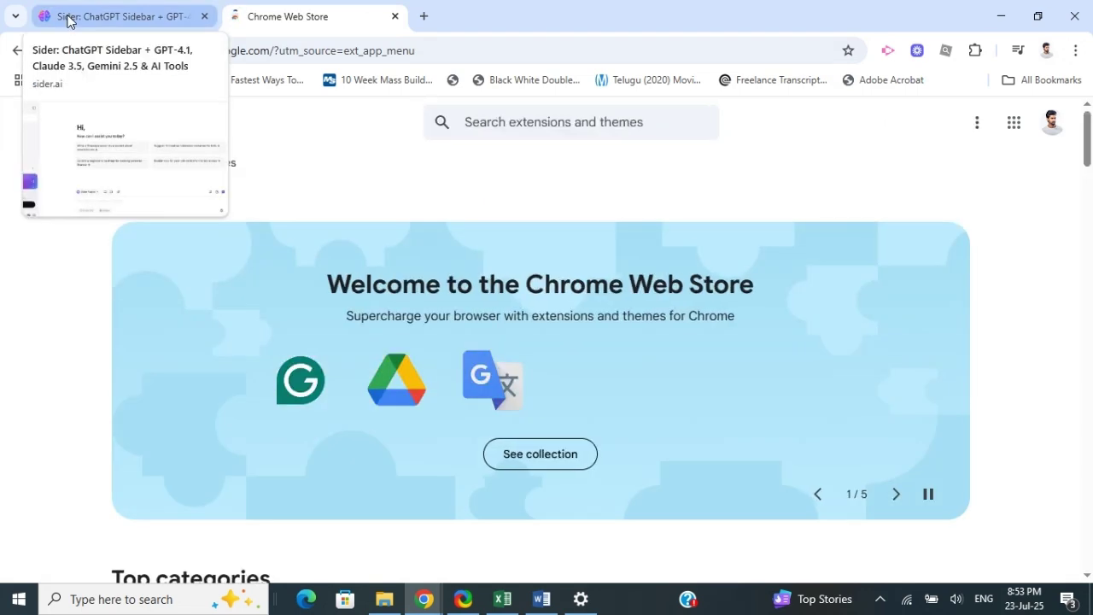
Step: Search the store for "sider" and install the "Sider: Chat with all AI models" extension in Chrome
click(464, 138)
text(sider)
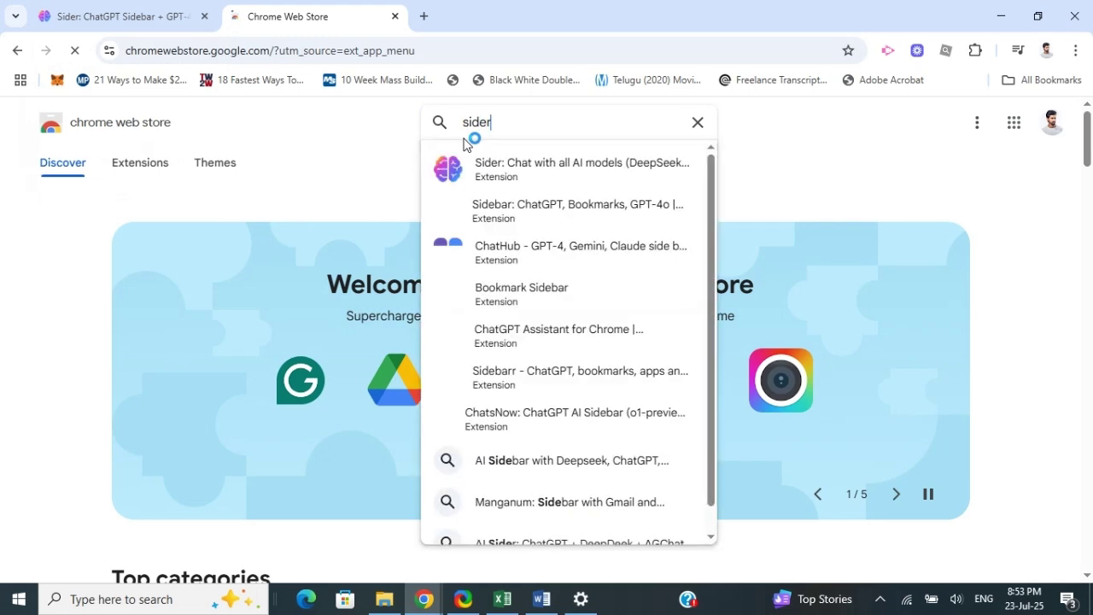
click(527, 171)
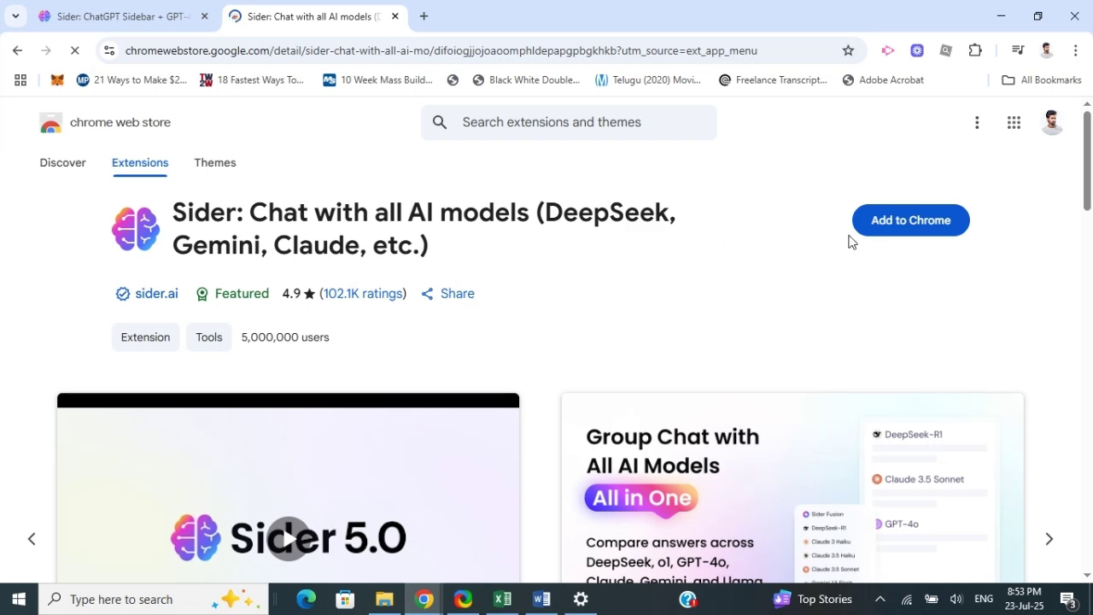
click(883, 223)
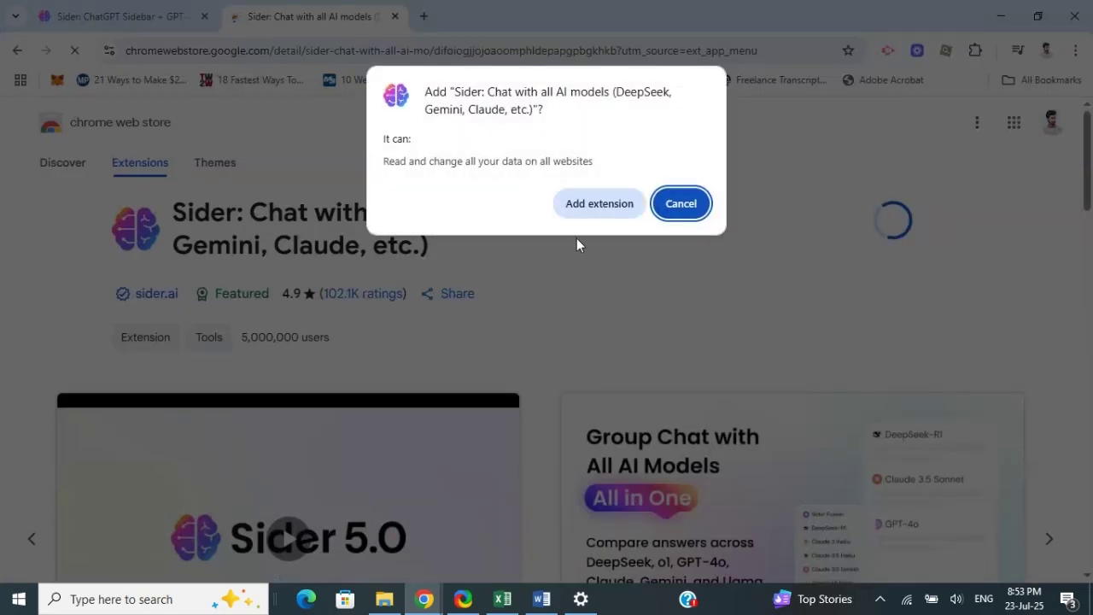
click(599, 204)
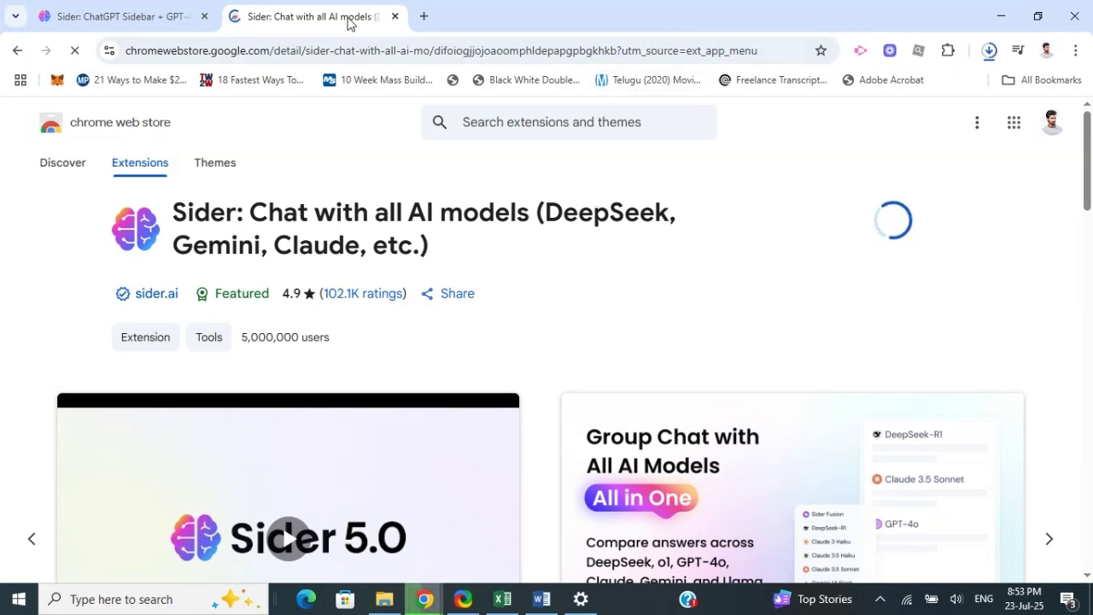
Step: Check the recent downloads and the installed extensions list for the Sider extension
click(989, 53)
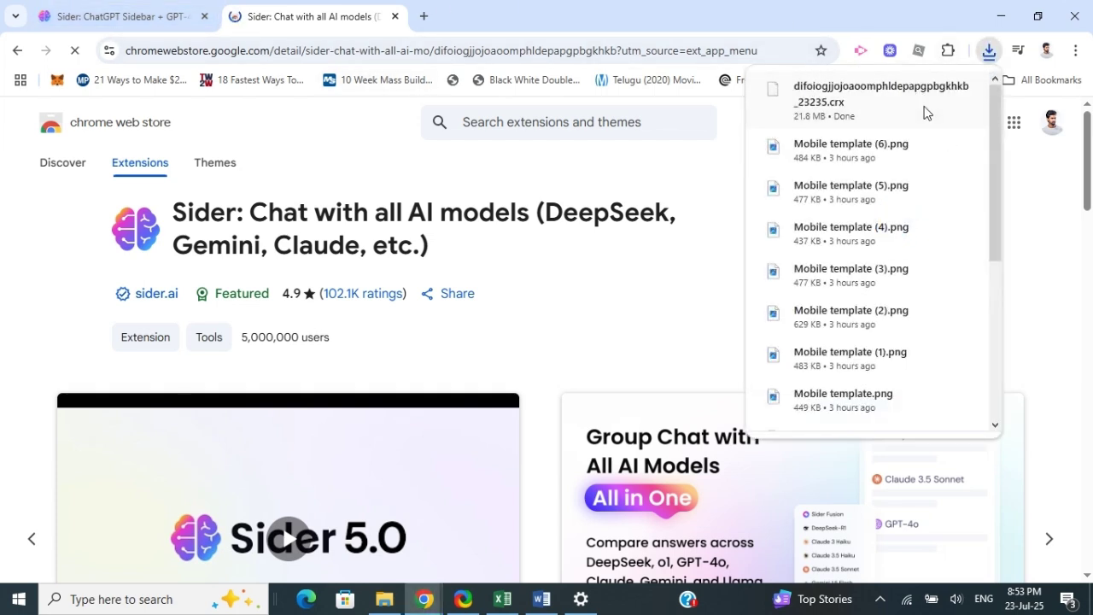
click(946, 51)
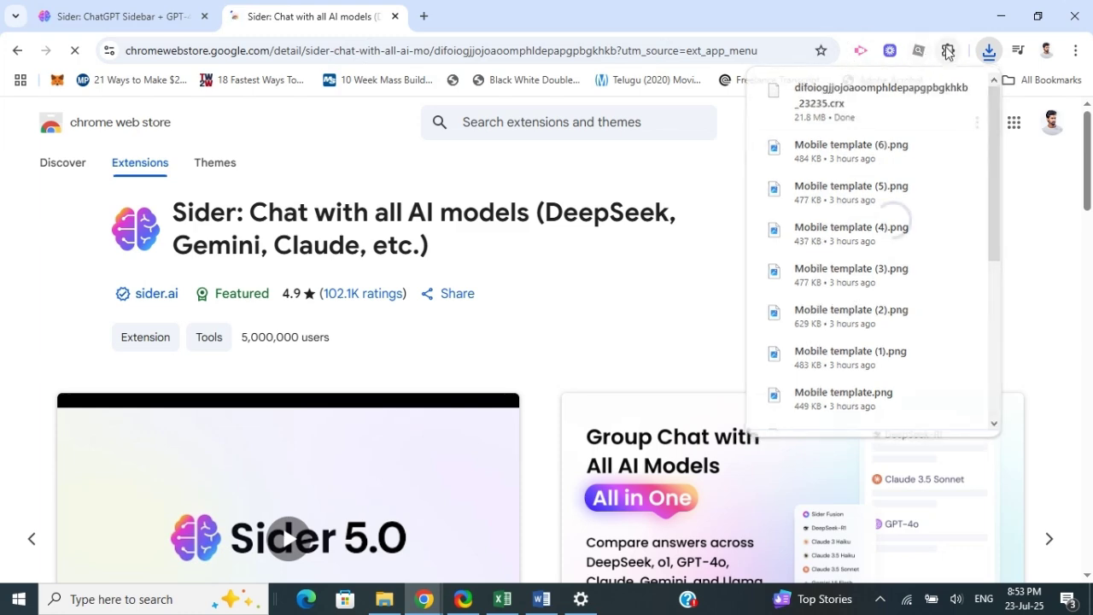
scroll(830, 261, down, 3)
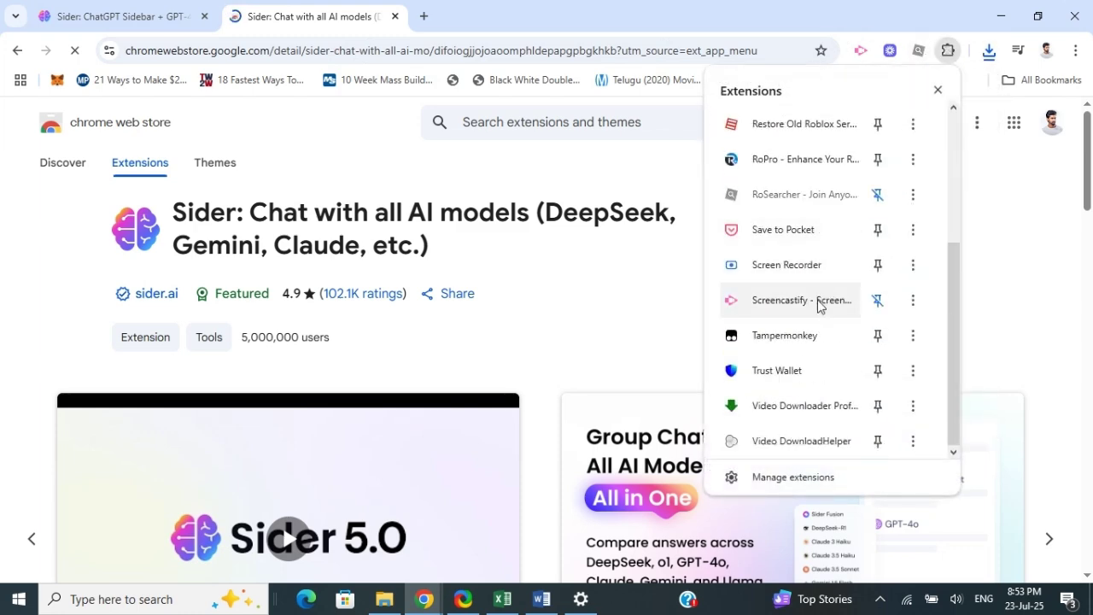
scroll(818, 305, up, 3)
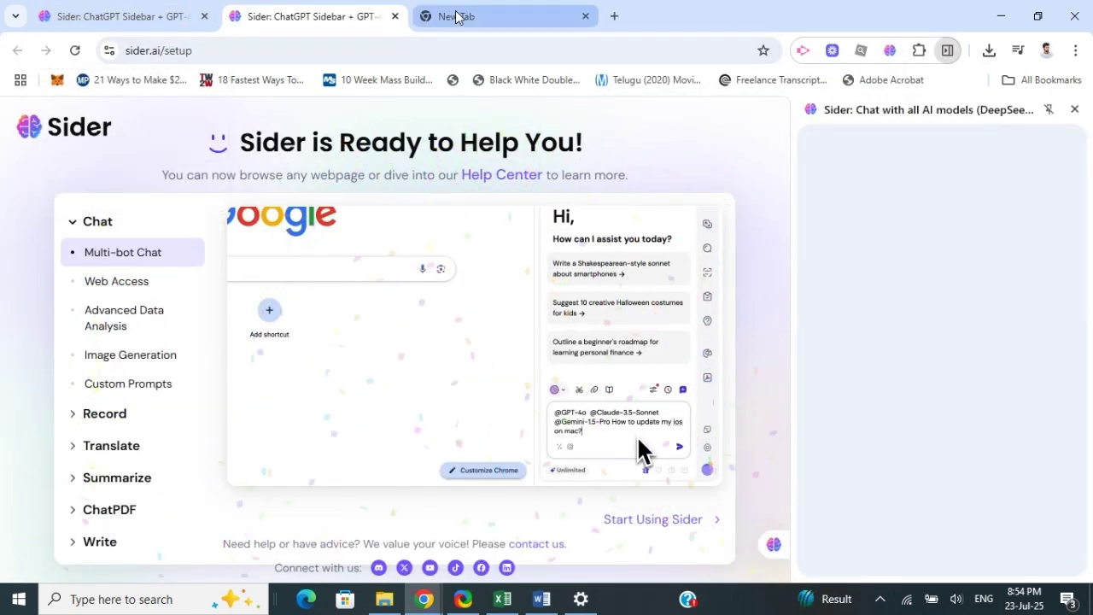
Step: Switch to the new tab page, widen the Sider side panel and close its Scholar Deep Research promotion
click(500, 17)
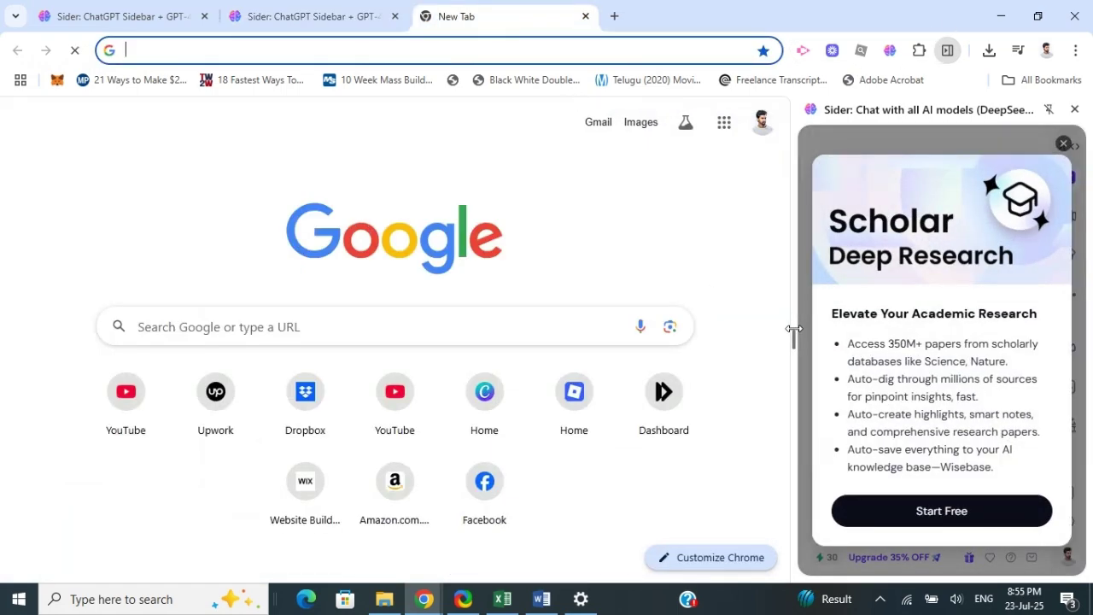
drag(771, 324, 735, 322)
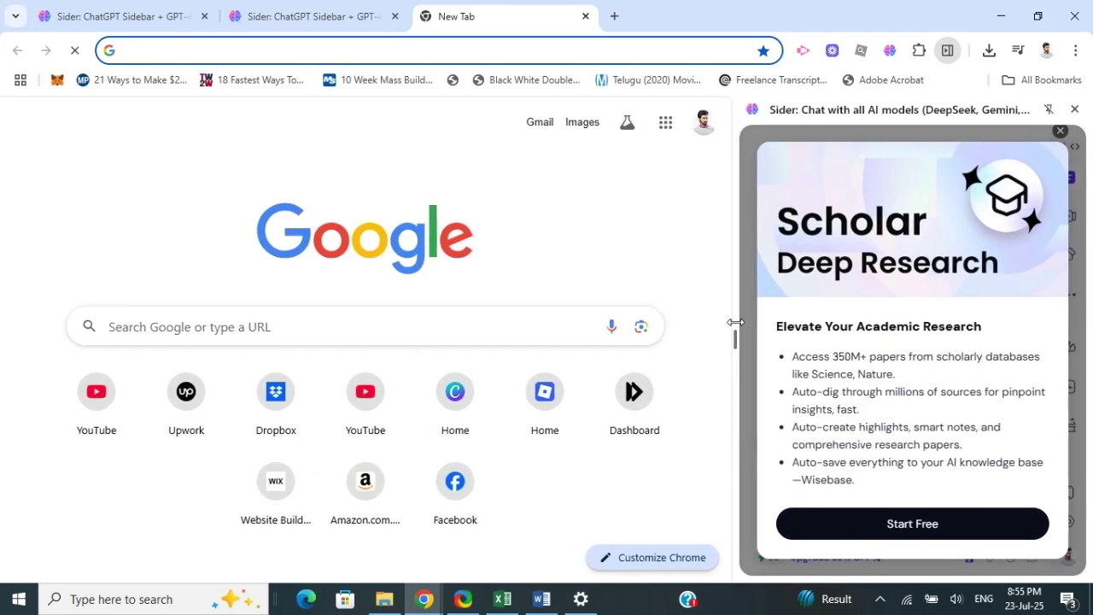
click(1060, 133)
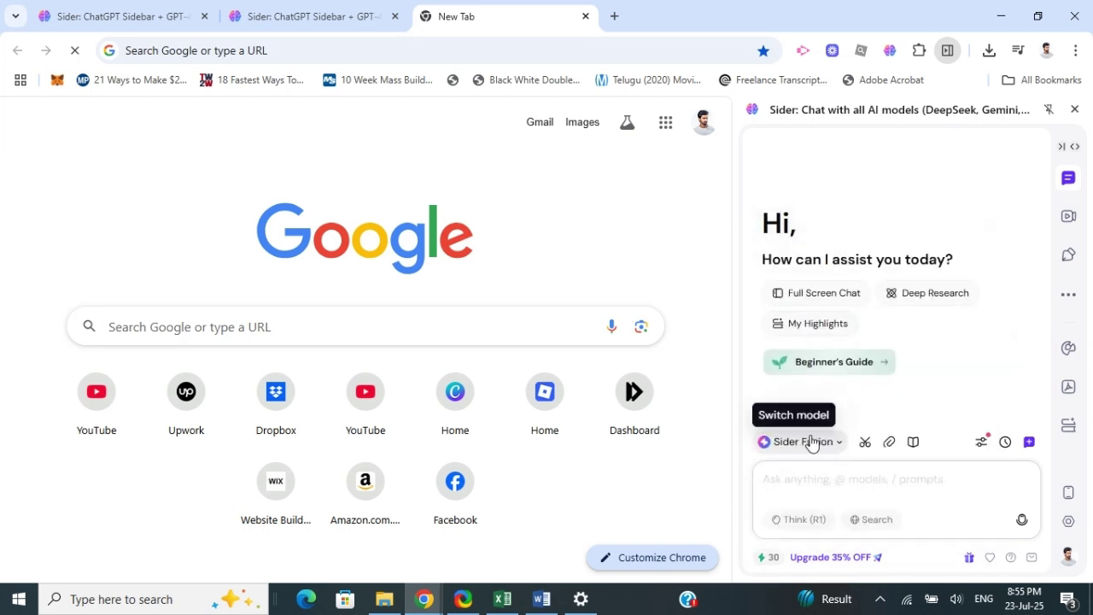
Step: Select Sider Fusion as the chat model and read its answer about the best places to visit in Vietnam
click(840, 452)
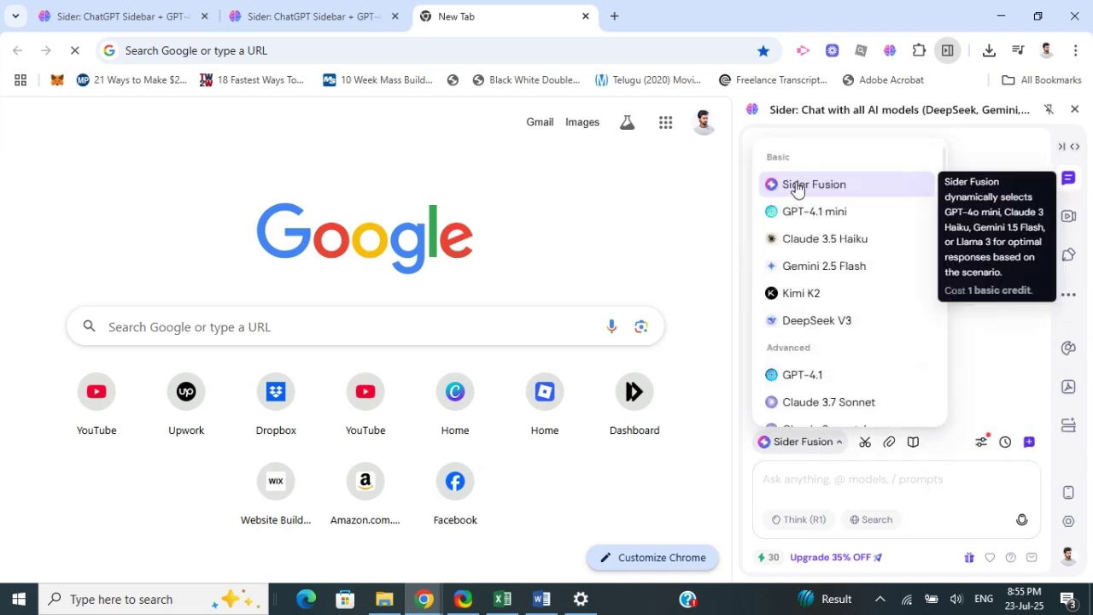
click(763, 188)
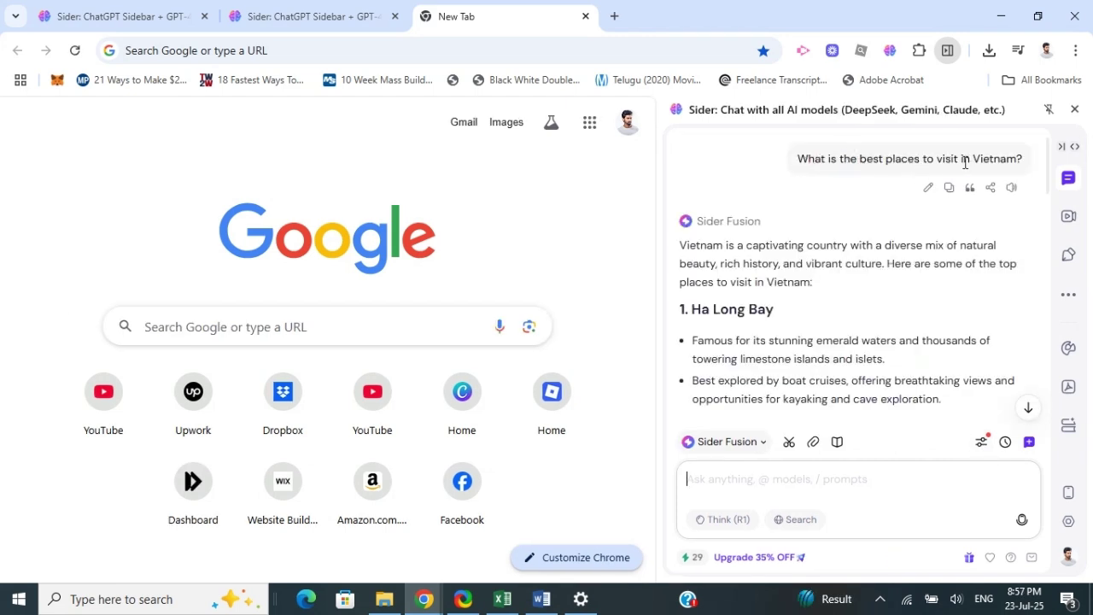
scroll(822, 256, down, 6)
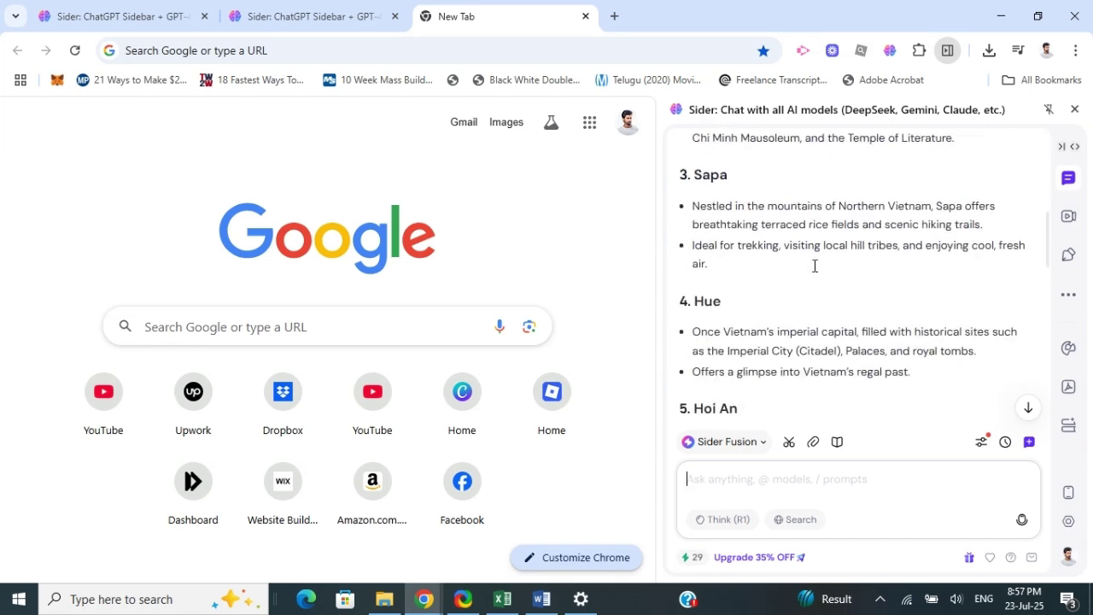
scroll(804, 295, down, 2)
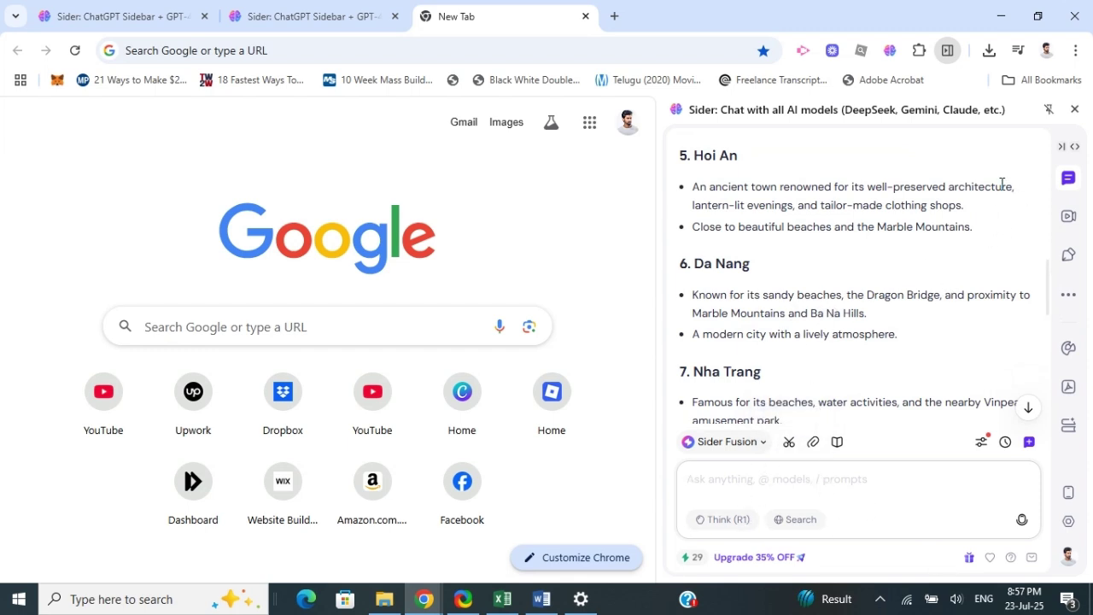
Step: Generate a Marketing Ads text on the topic "Social media followers" with Sider's Write tool
click(1069, 256)
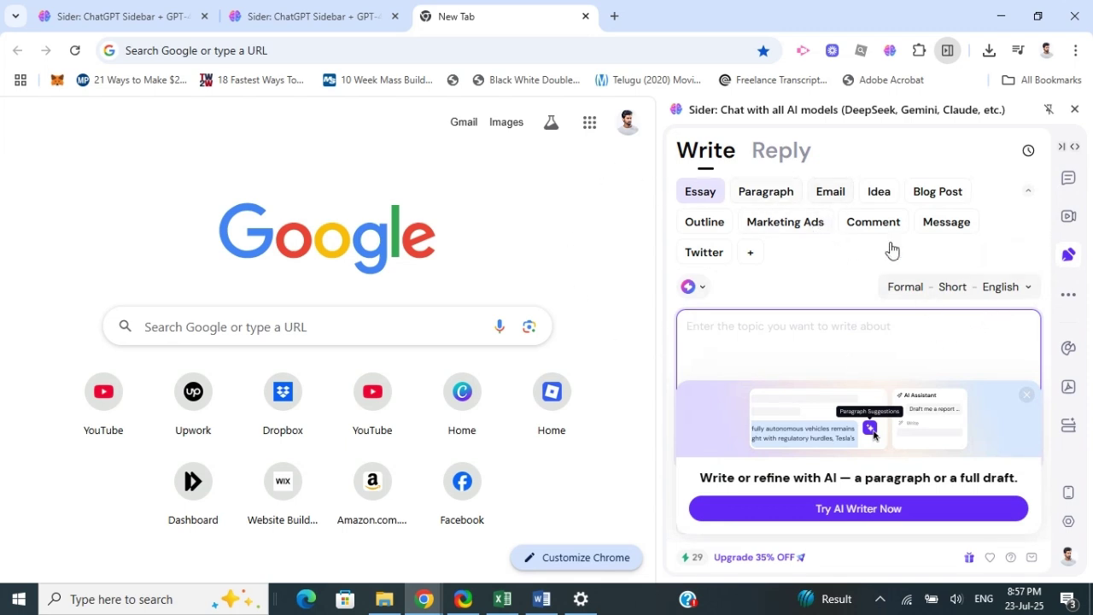
click(780, 224)
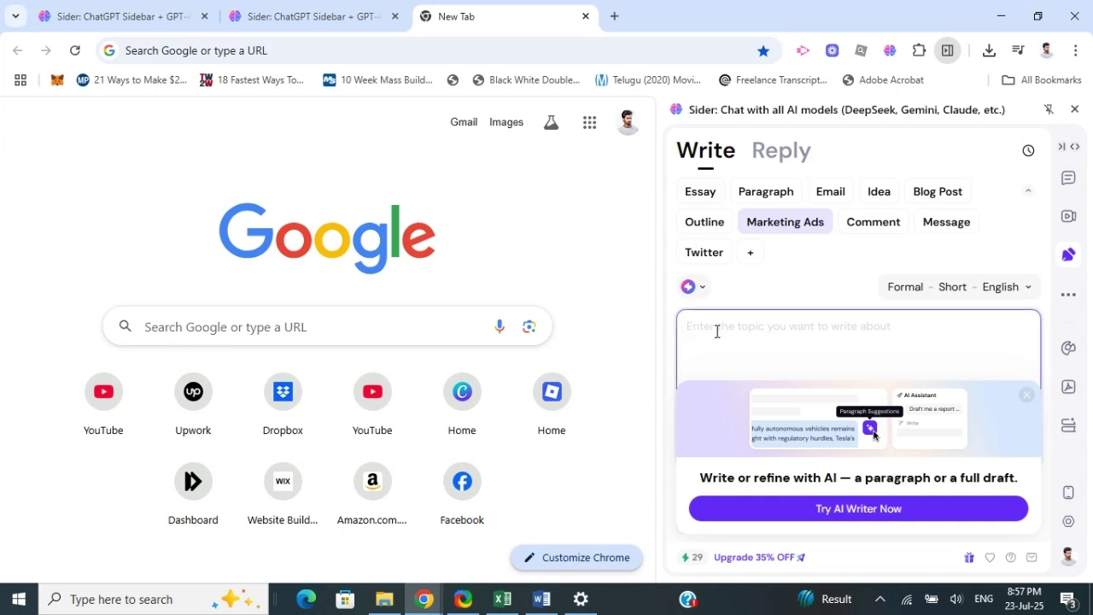
text(Social media followers)
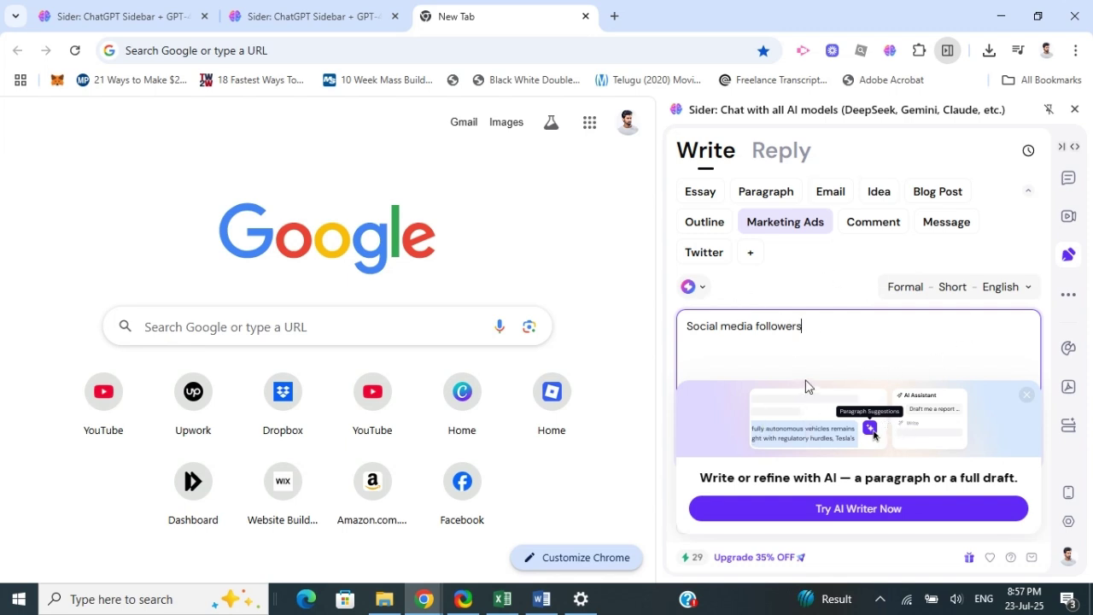
click(846, 510)
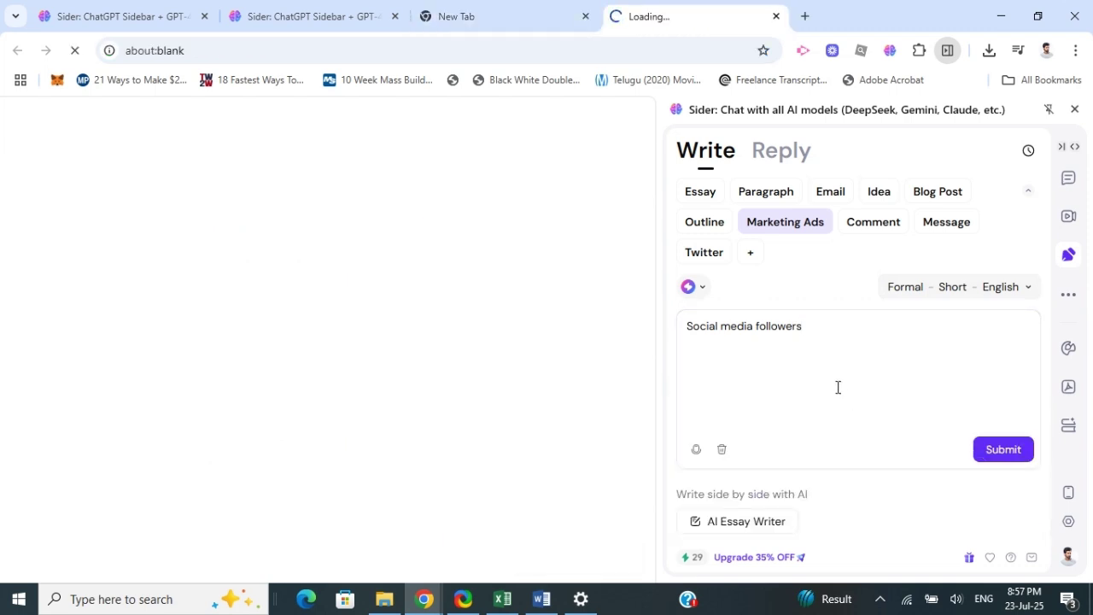
click(991, 462)
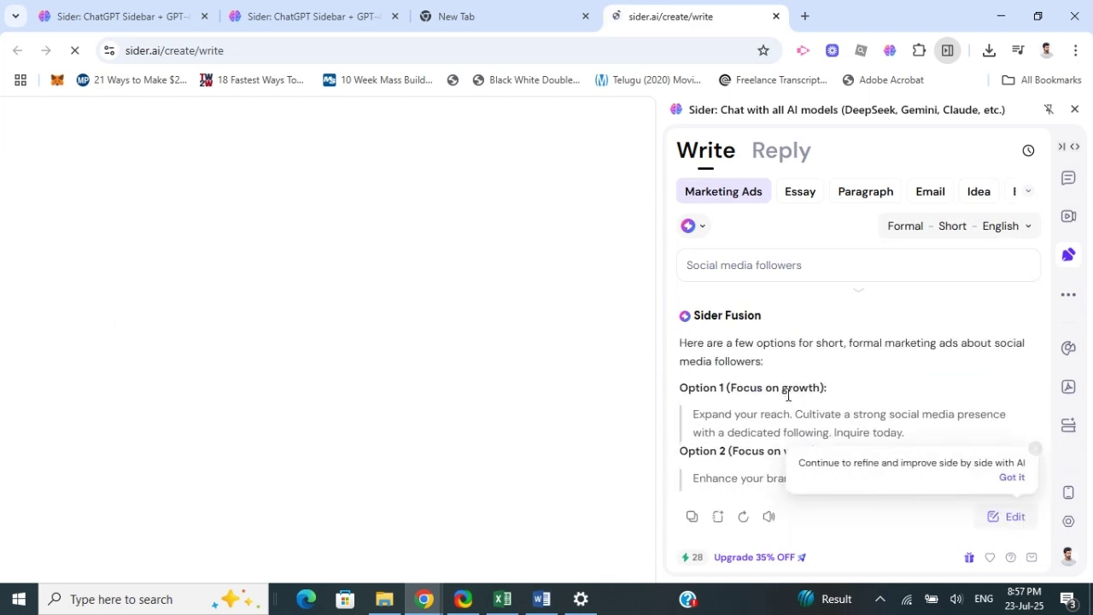
Step: Read through the generated ad options and dismiss the tip about refining side by side with AI
scroll(800, 405, down, 2)
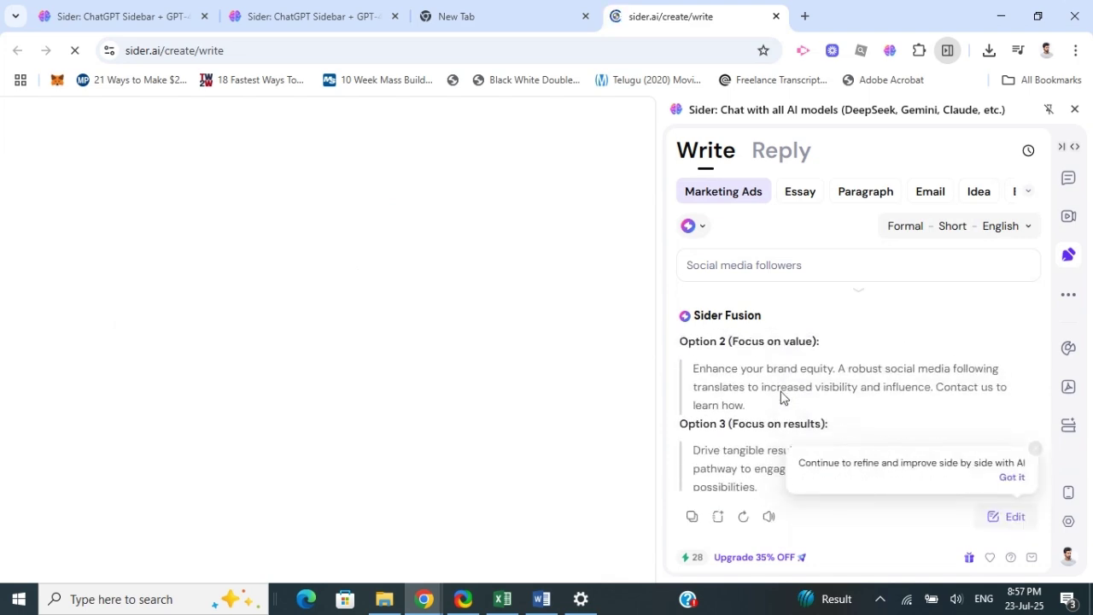
click(1011, 477)
scroll(796, 405, up, 2)
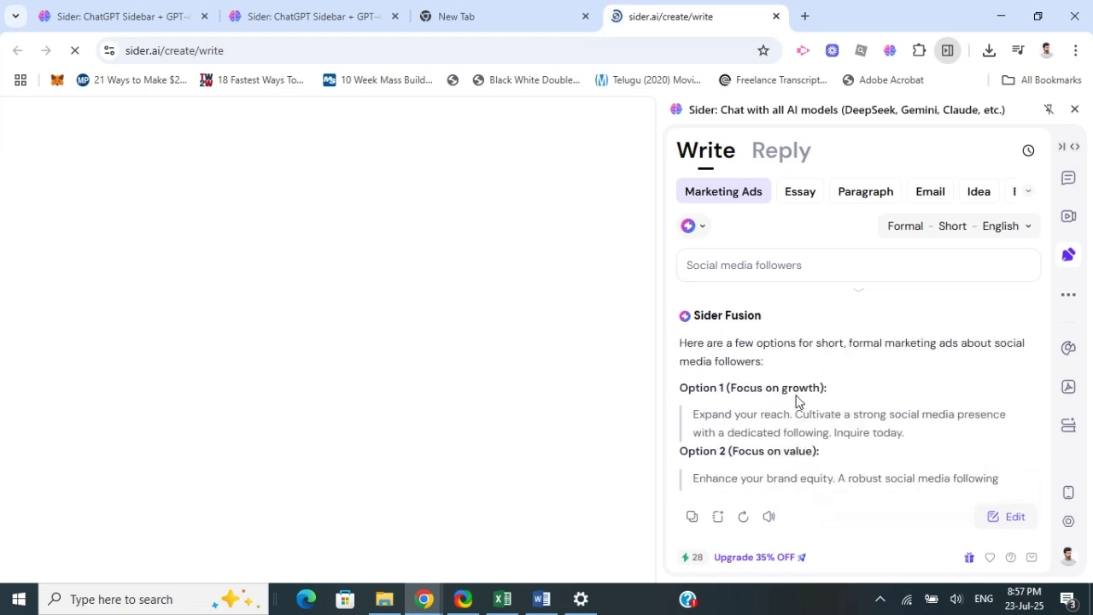
Step: Read through the three generated marketing ad options about social media followers once more
scroll(796, 400, down, 1)
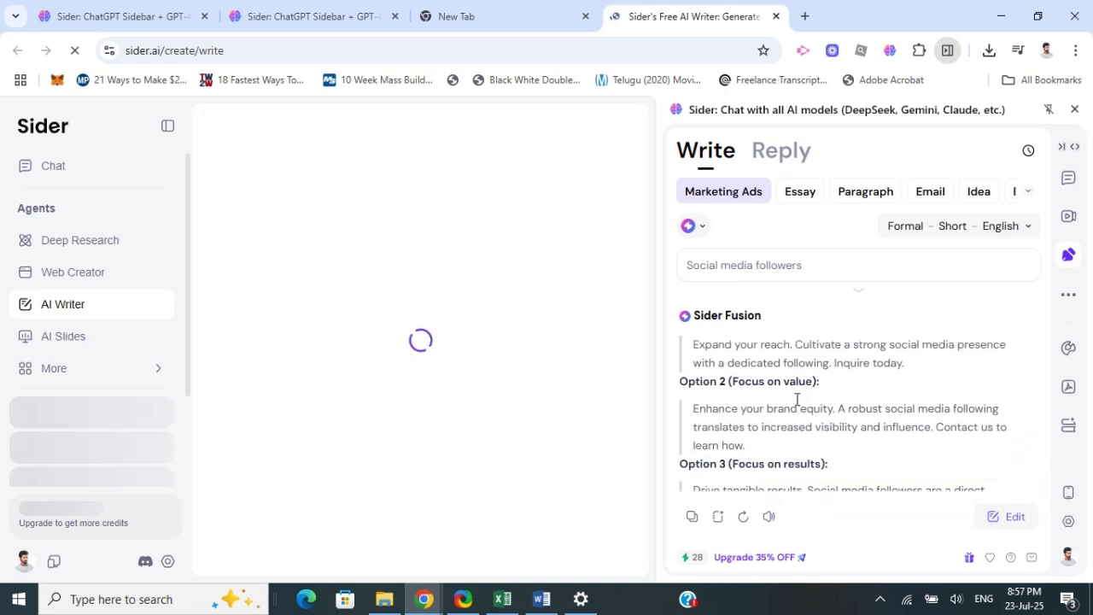
scroll(796, 402, up, 2)
scroll(796, 406, down, 3)
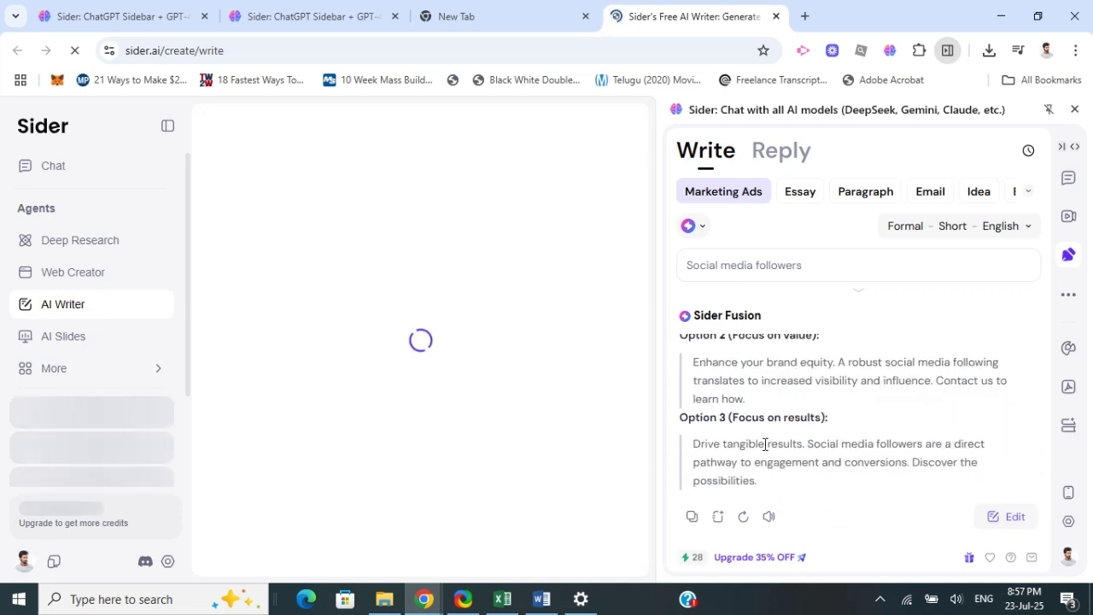
scroll(765, 445, up, 3)
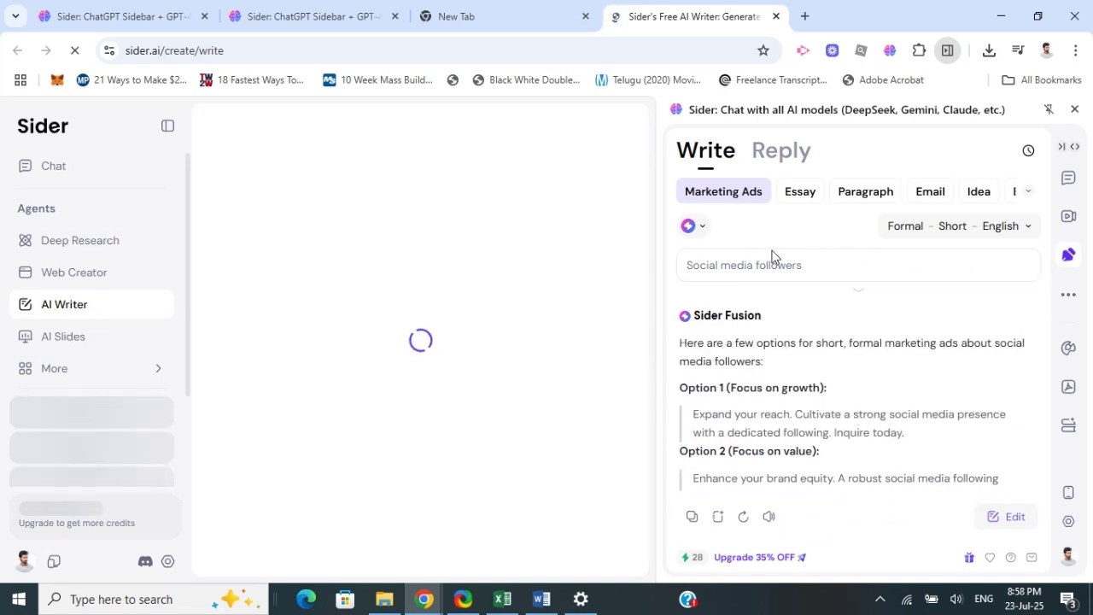
Step: Expand the list of writing types in the Write tool and choose Email
click(1029, 193)
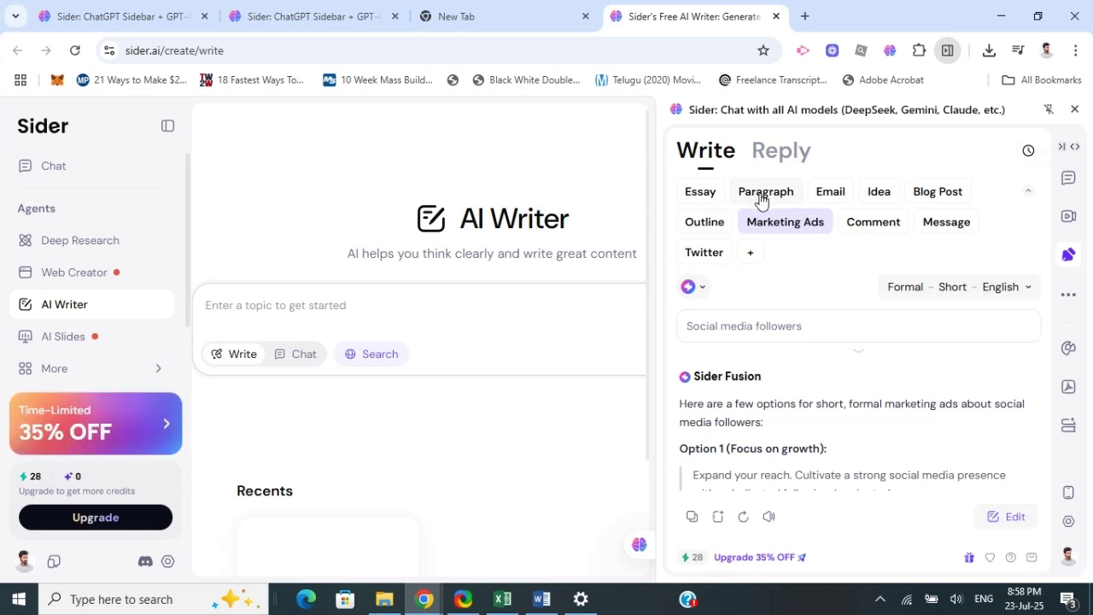
click(833, 196)
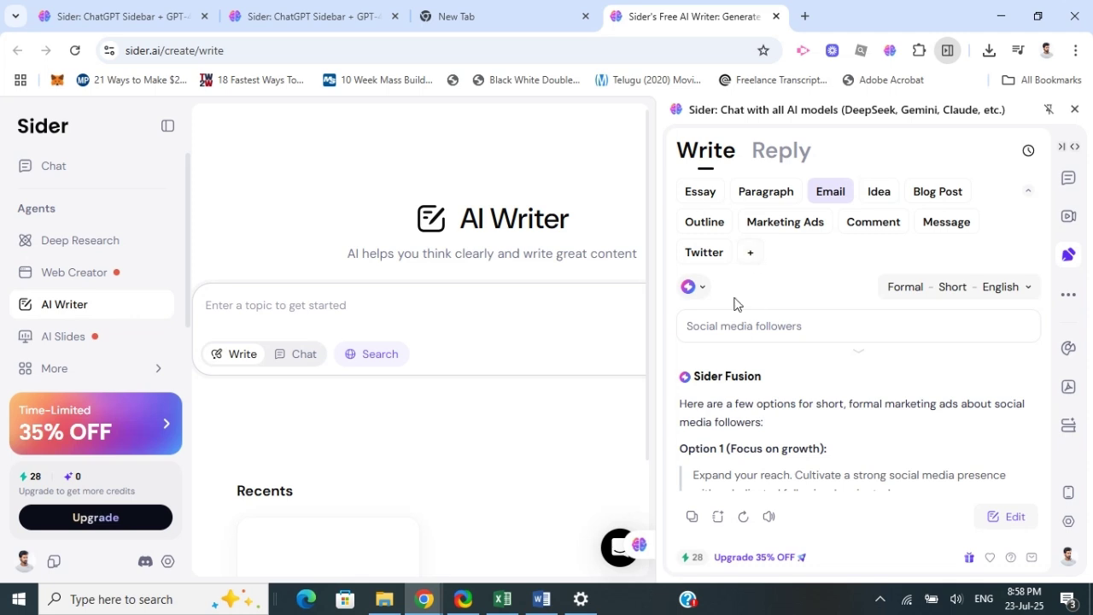
scroll(773, 410, down, 3)
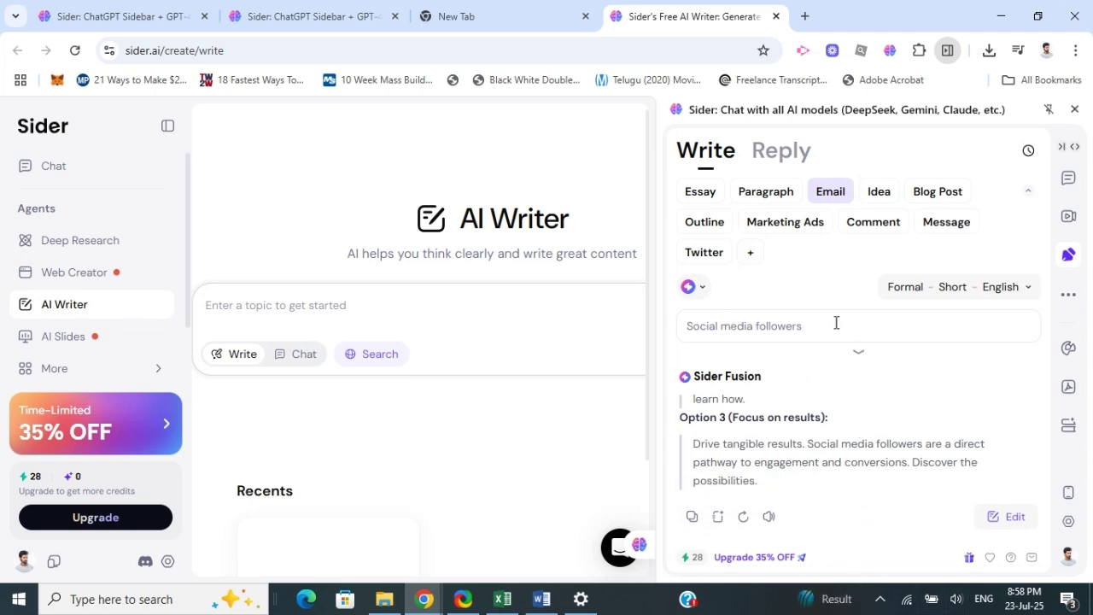
Step: Replace the topic with "Postpone meeting" and generate the email
drag(836, 323, 625, 309)
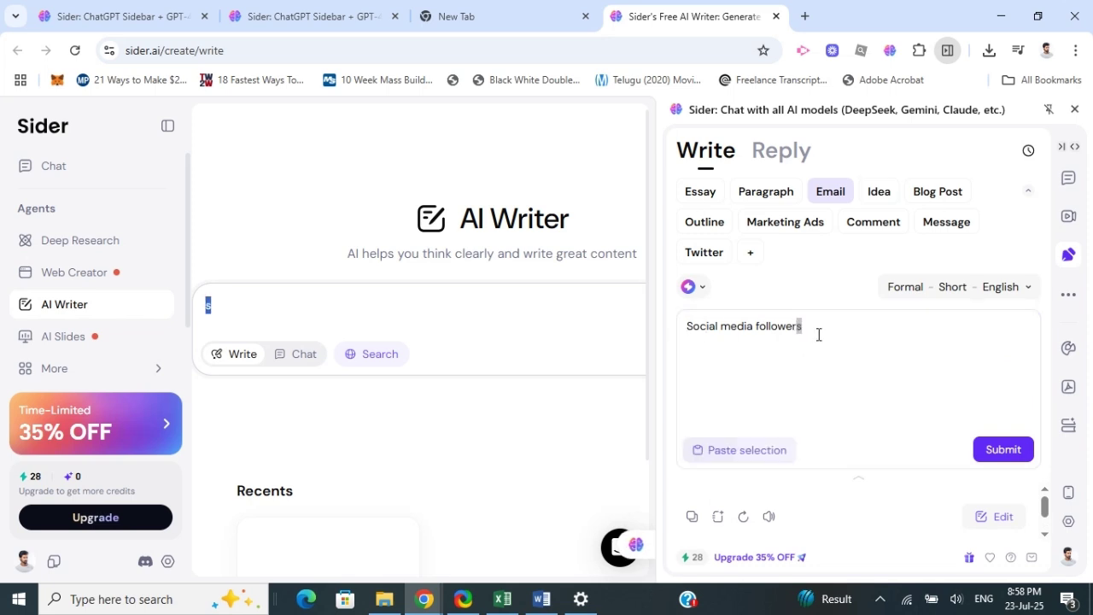
key(BackSpace)
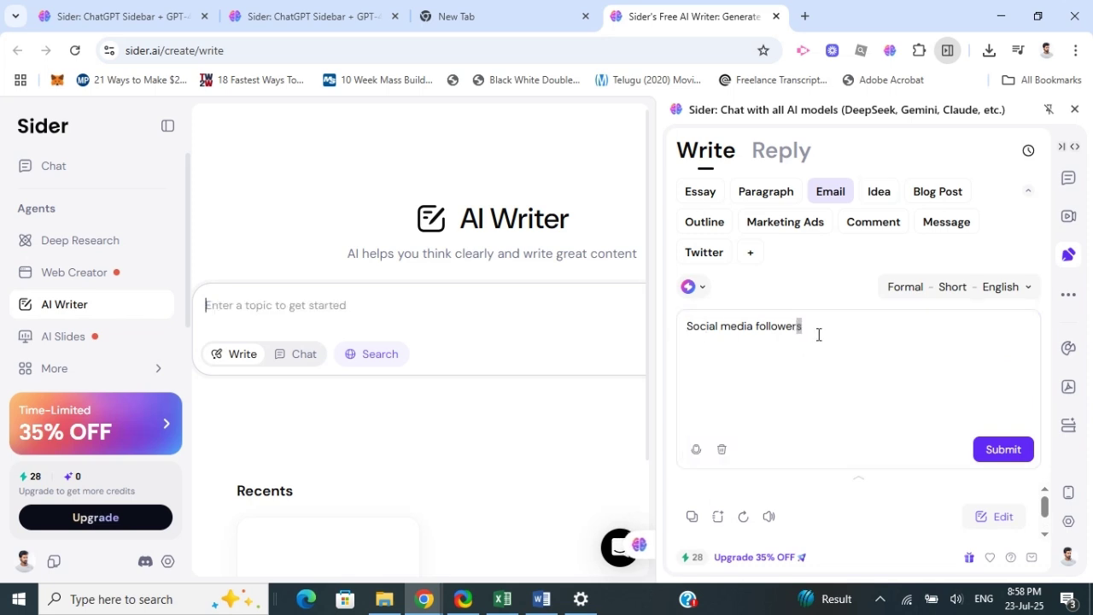
drag(860, 327, 606, 308)
key(BackSpace)
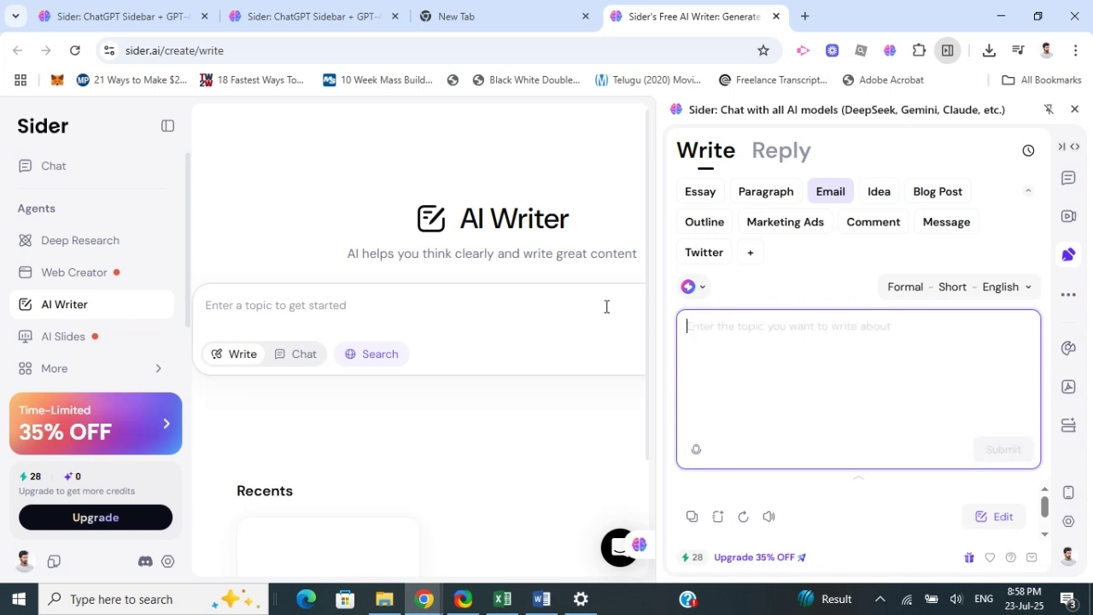
key(ctrl+z)
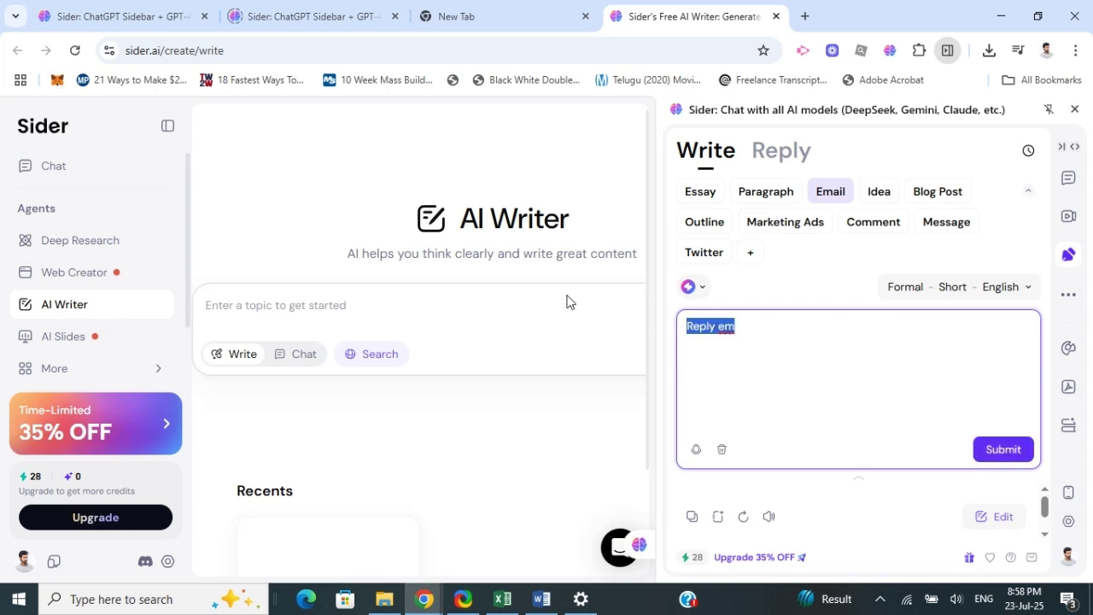
text(Po)
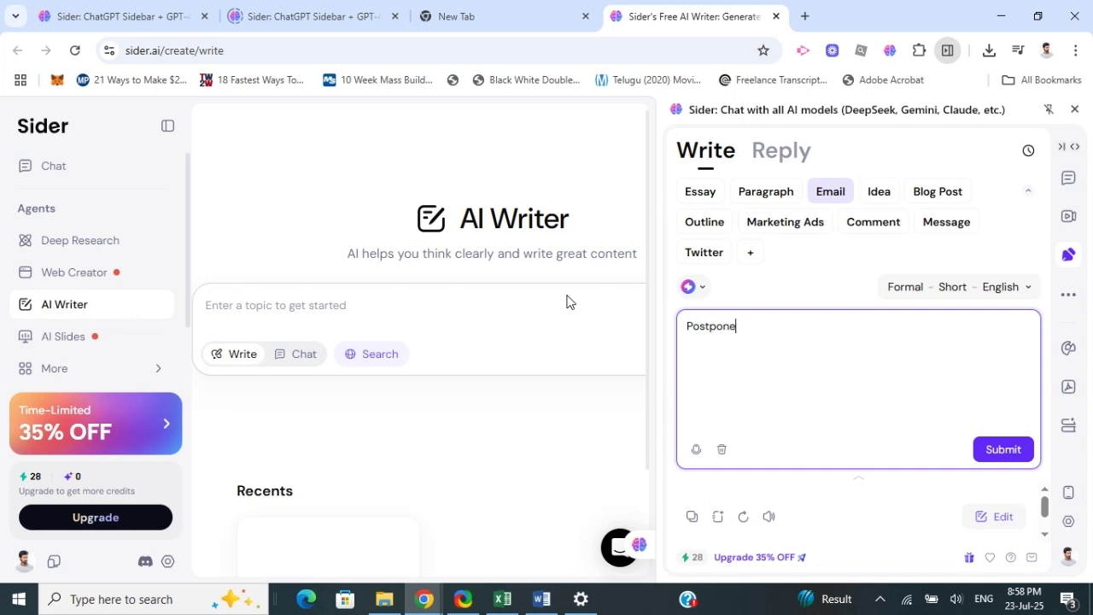
text(stpone meeting)
click(988, 450)
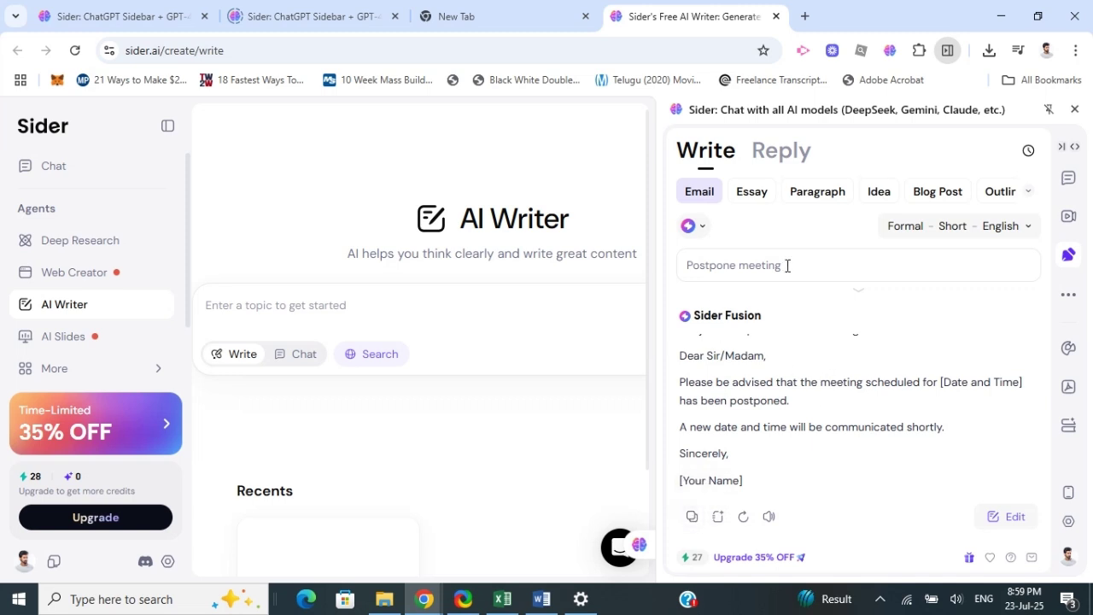
Step: Look over Sider's Record tool options and switch to the Grammar tool
click(1069, 219)
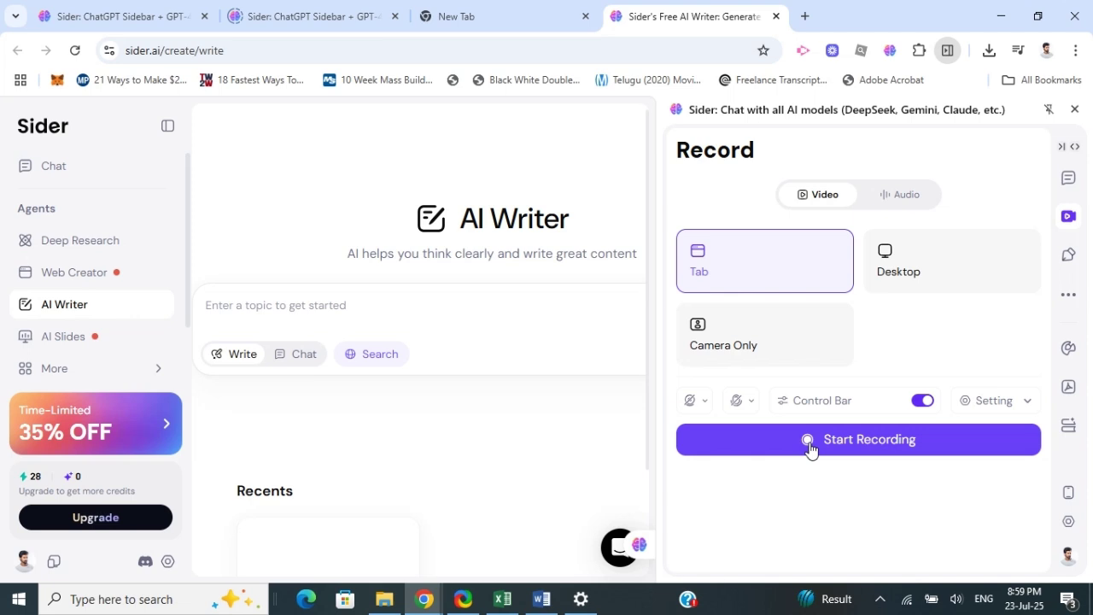
mouse_move(1068, 296)
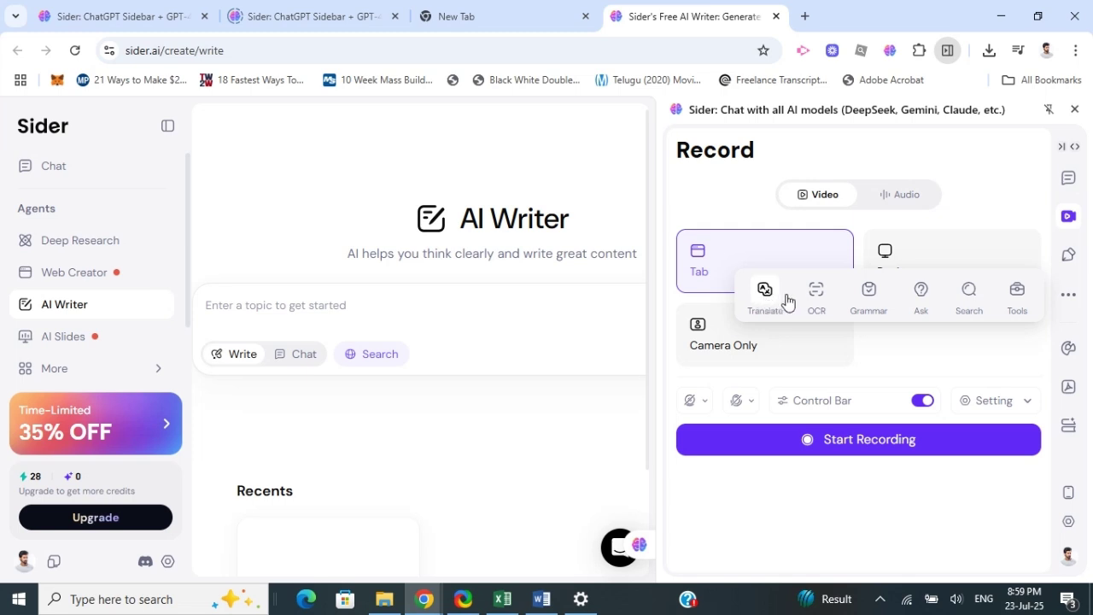
click(869, 292)
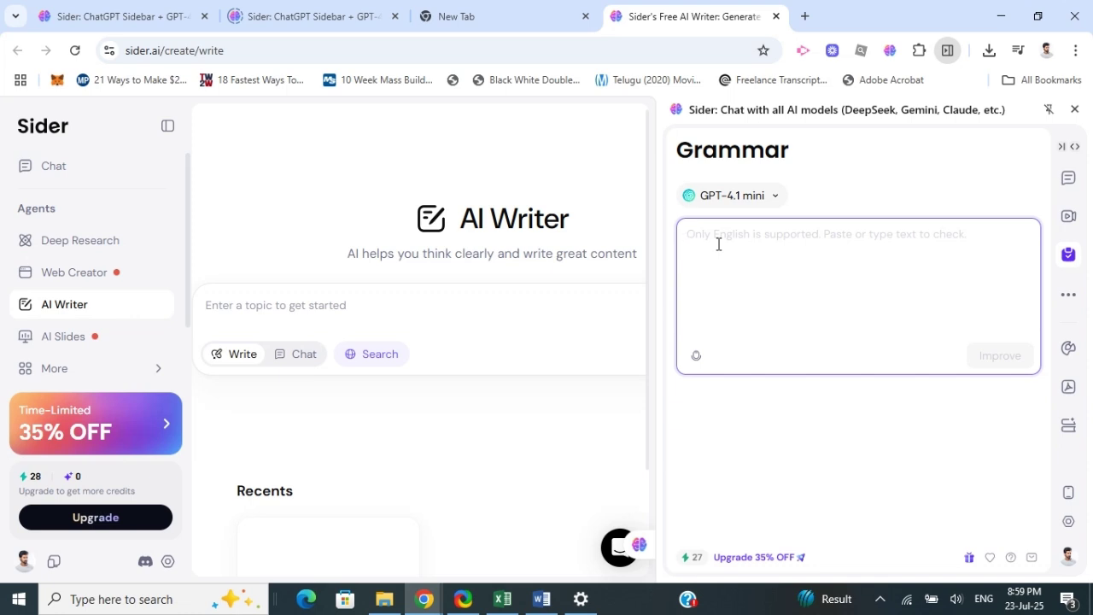
Step: Enter the misspelled text beginning "I can;t come today as my parents are gping out", improve it and review the corrected version with its reasons
text(I can;t come today as my parents are gping out so I an mot sure if it will come today my parents are in double to go as well.)
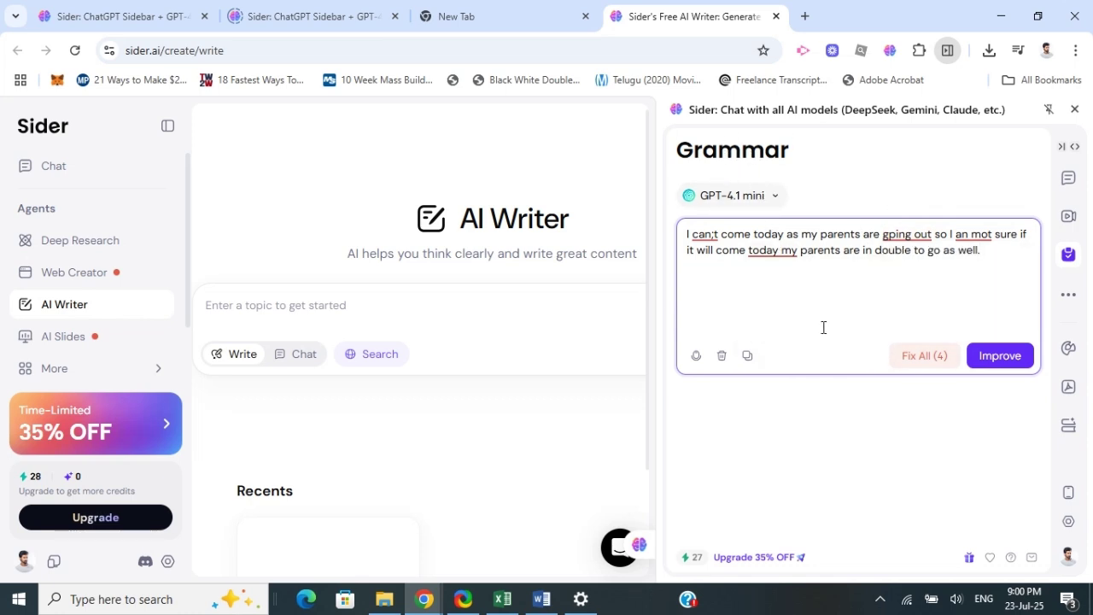
click(1005, 358)
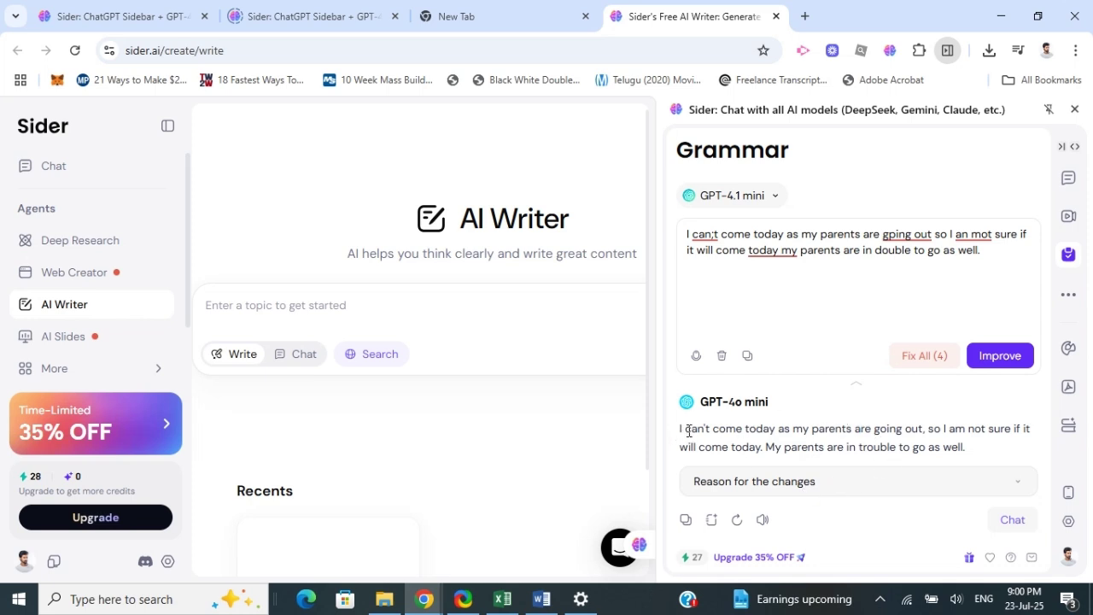
drag(681, 428, 984, 464)
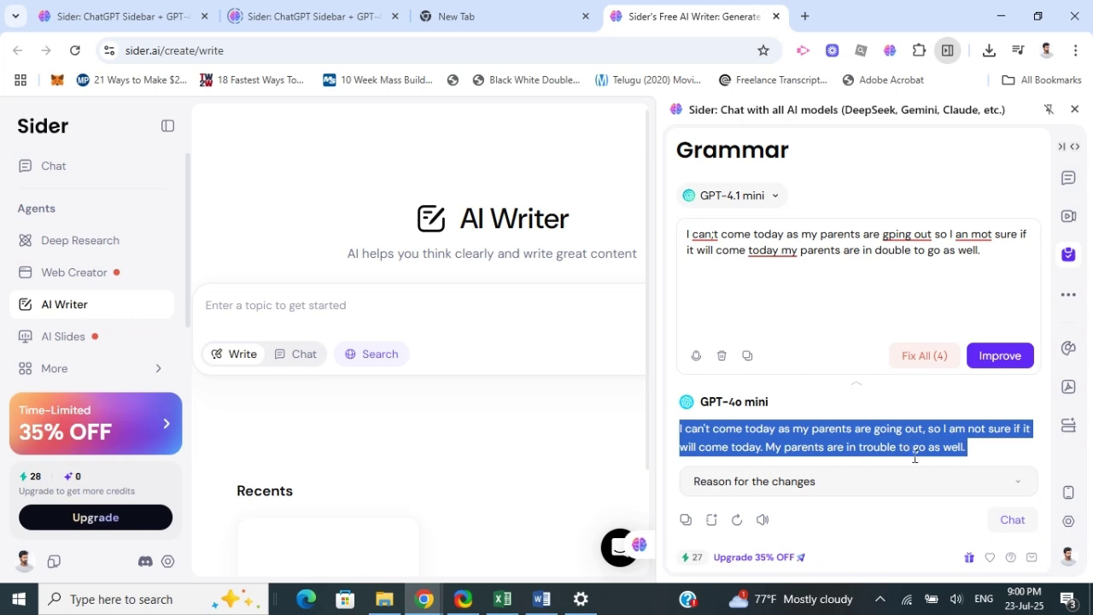
click(988, 461)
click(787, 491)
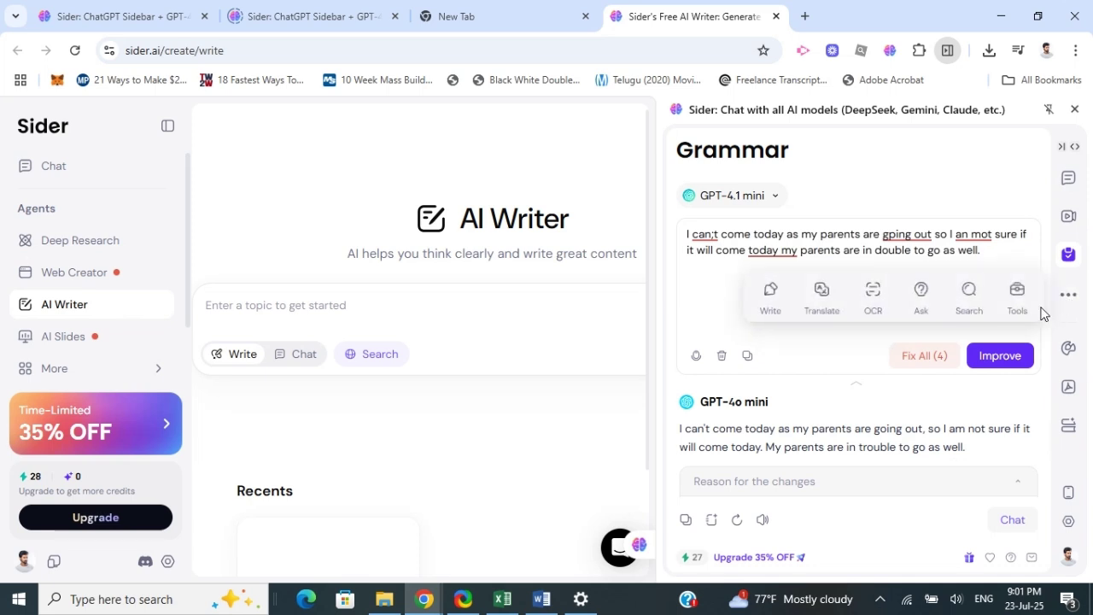
Step: Open the Ask tool, look through its prompt list, choose Summarize and highlight the page text filled in for summarizing
click(920, 299)
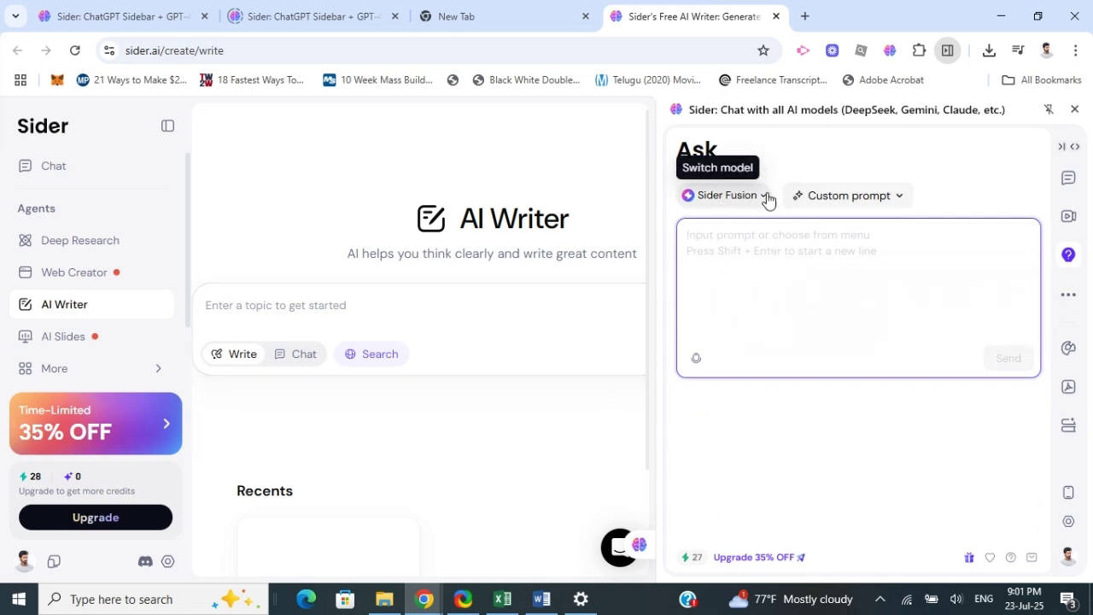
click(881, 204)
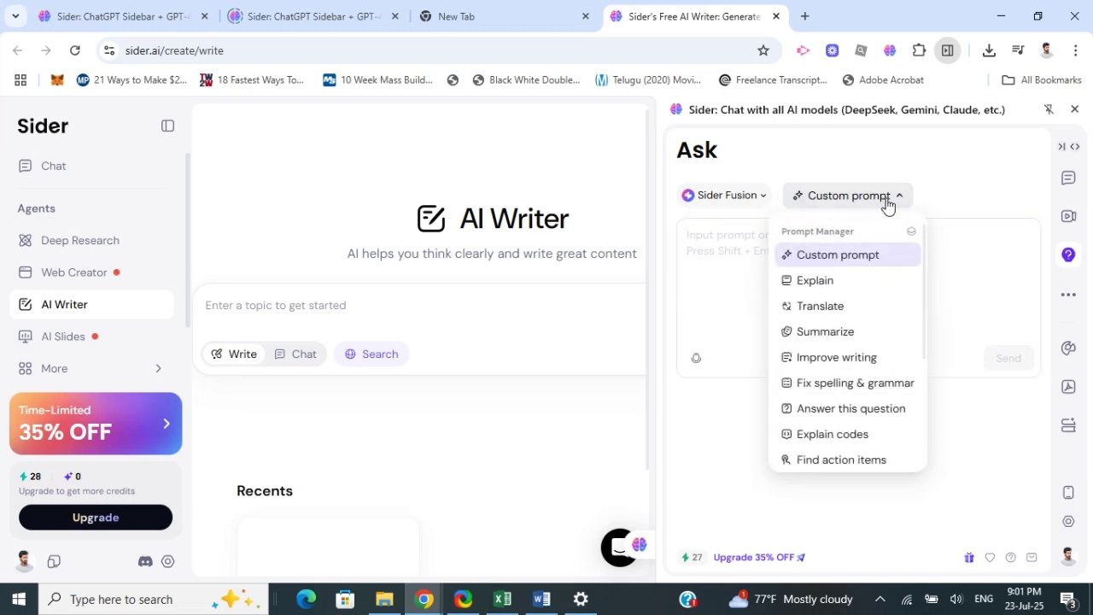
click(880, 204)
click(879, 203)
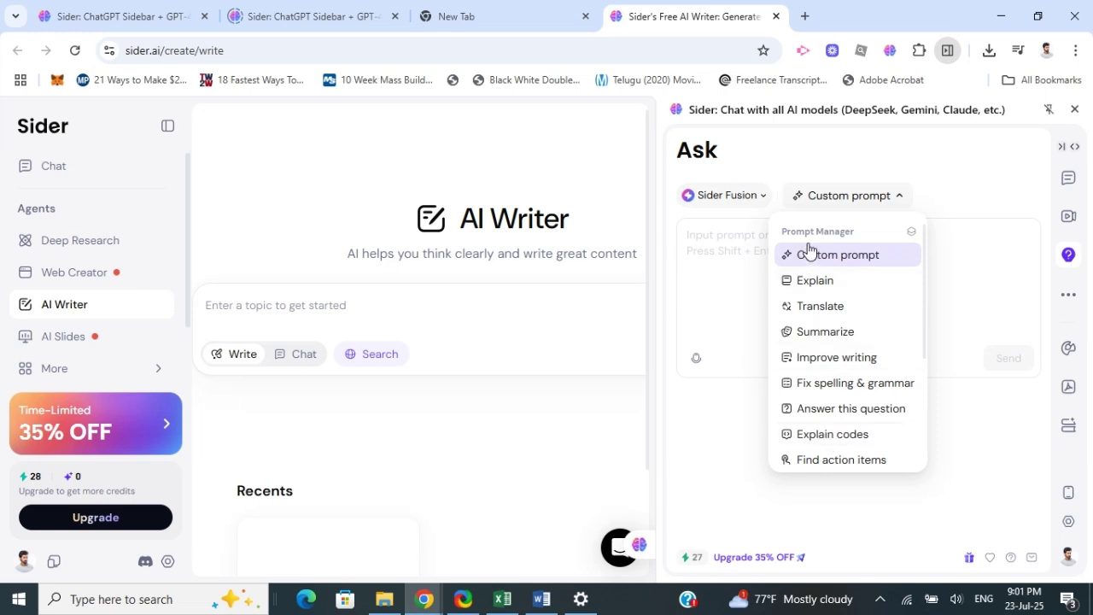
click(815, 333)
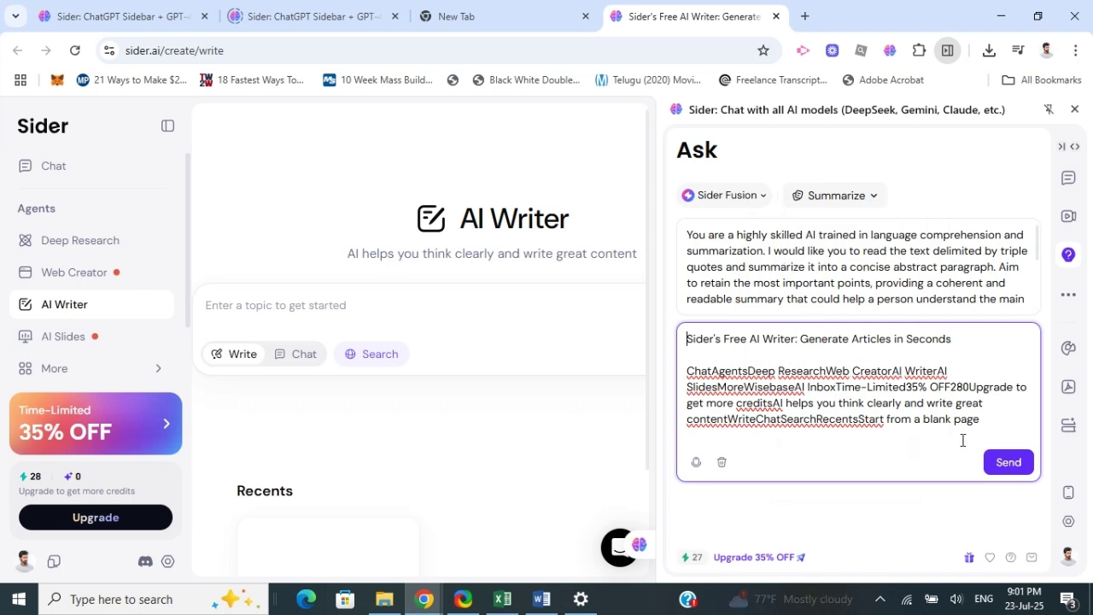
drag(983, 419, 679, 329)
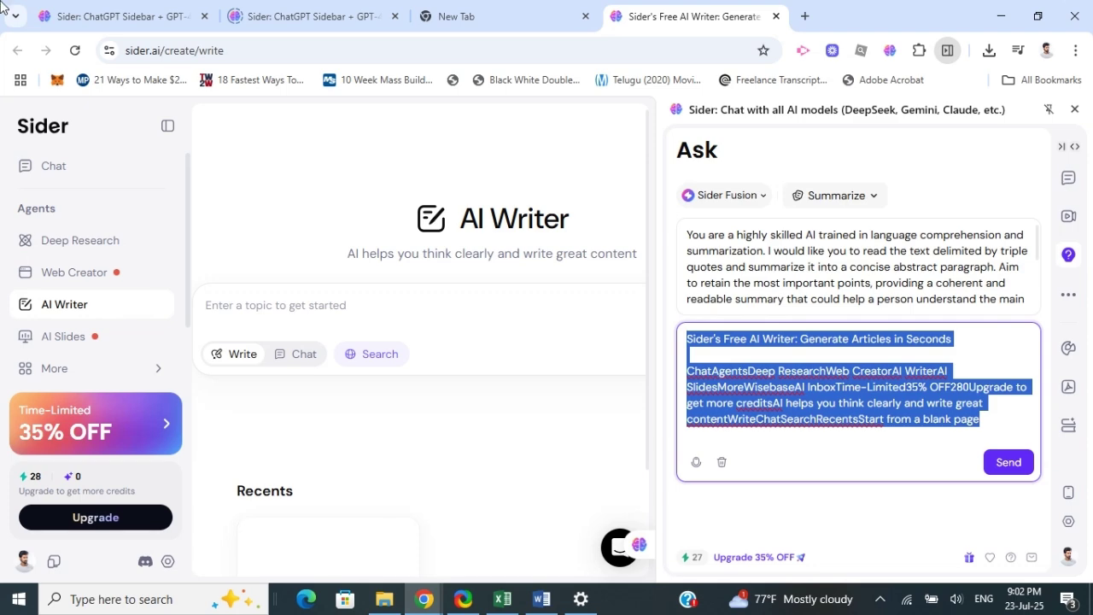
click(262, 218)
Step: Switch to the new tab page and search Google for "different types of chocolates"
click(474, 17)
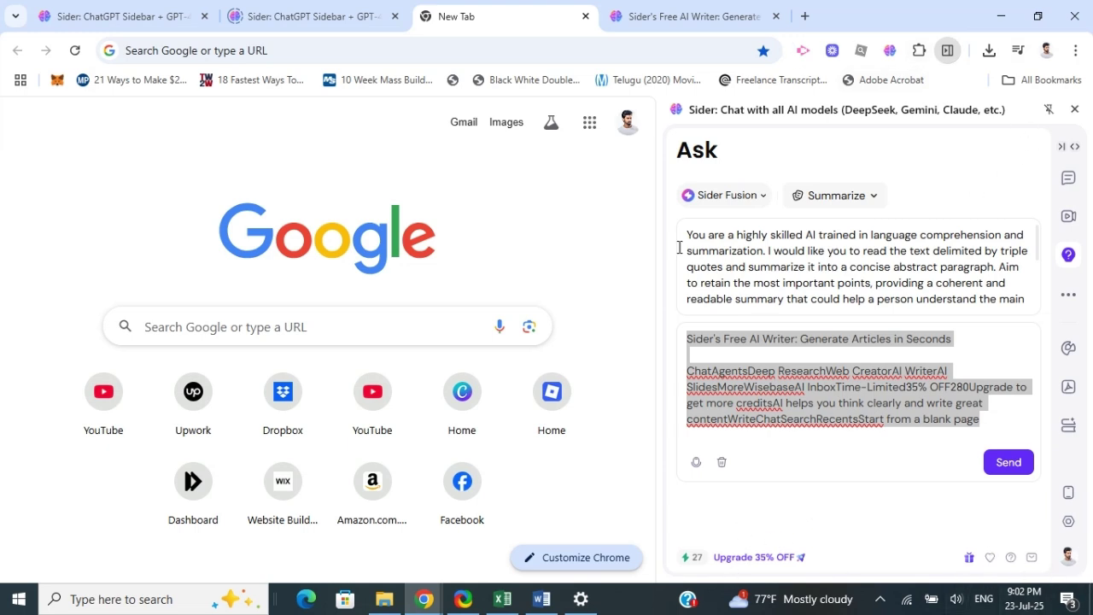
click(365, 328)
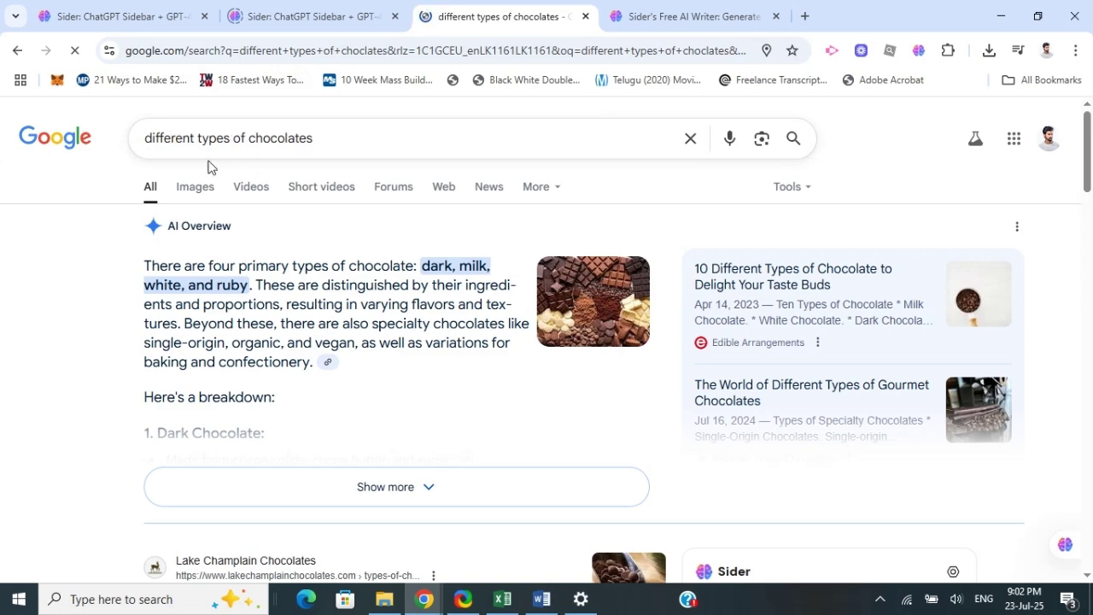
Step: Examine the Google results on chocolate types alongside Sider Fusion's embedded answer and its related questions
scroll(319, 307, down, 3)
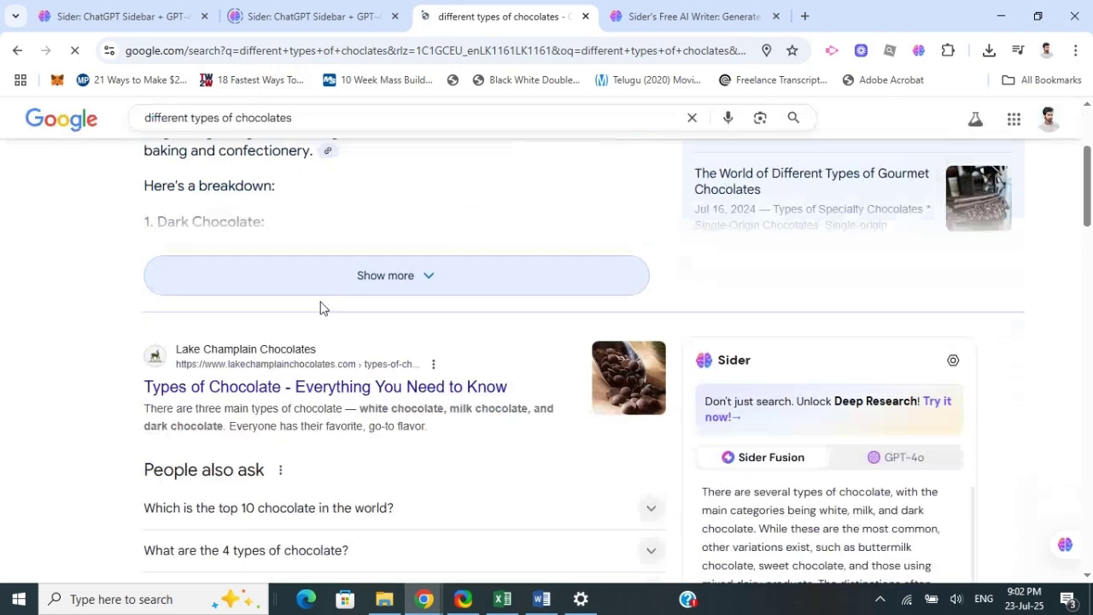
scroll(309, 235, up, 3)
scroll(309, 236, down, 3)
scroll(288, 373, up, 3)
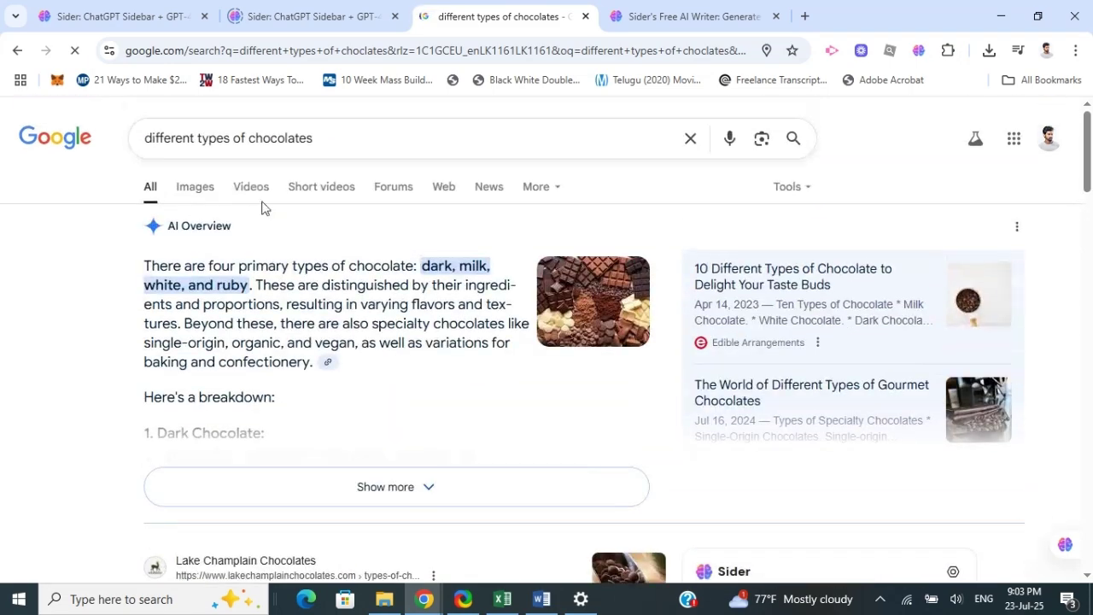
scroll(348, 262, down, 5)
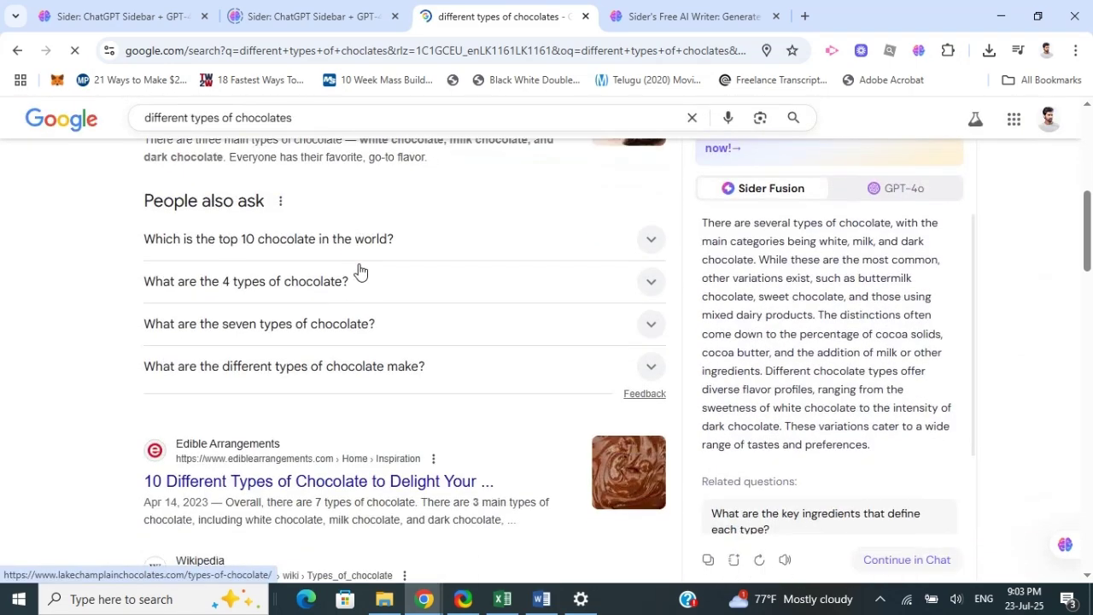
scroll(367, 282, up, 2)
scroll(835, 266, down, 1)
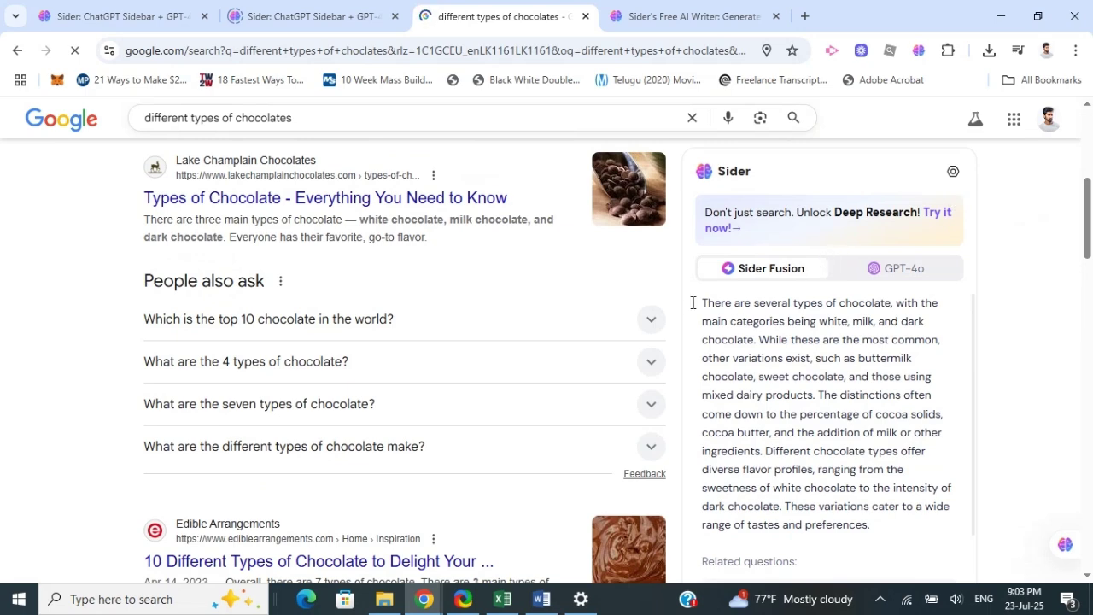
scroll(492, 321, up, 5)
scroll(472, 378, down, 4)
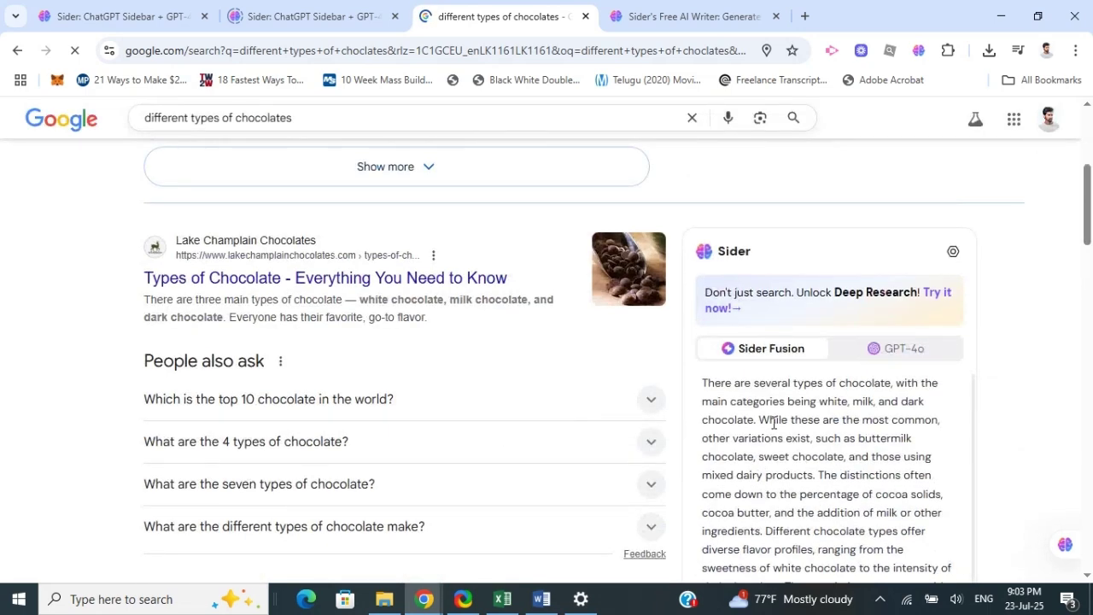
scroll(774, 422, down, 1)
scroll(793, 444, up, 1)
scroll(1063, 461, down, 2)
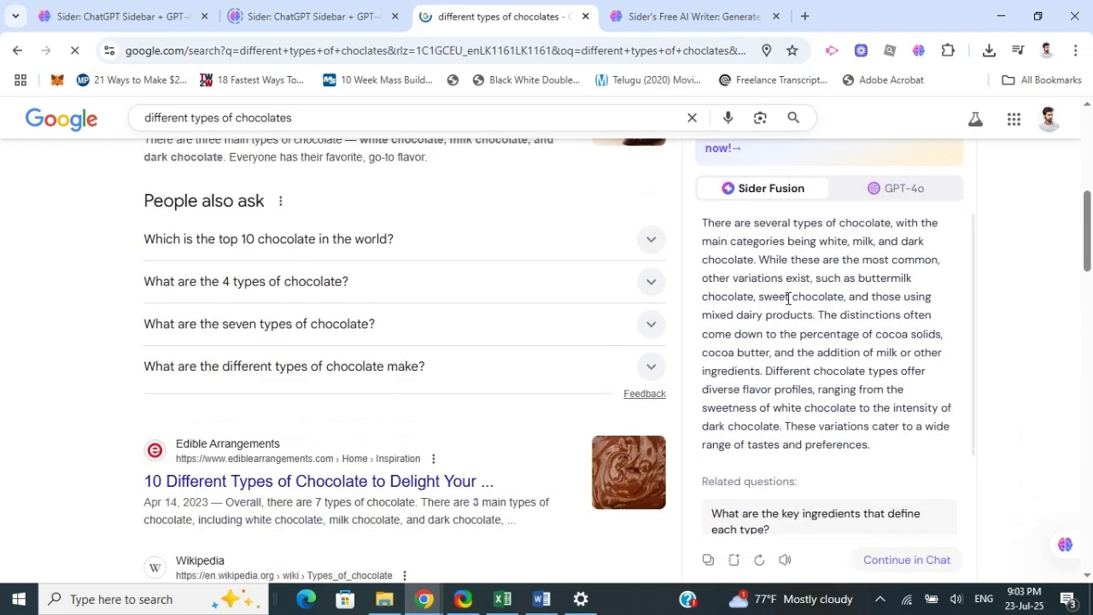
scroll(830, 335, down, 2)
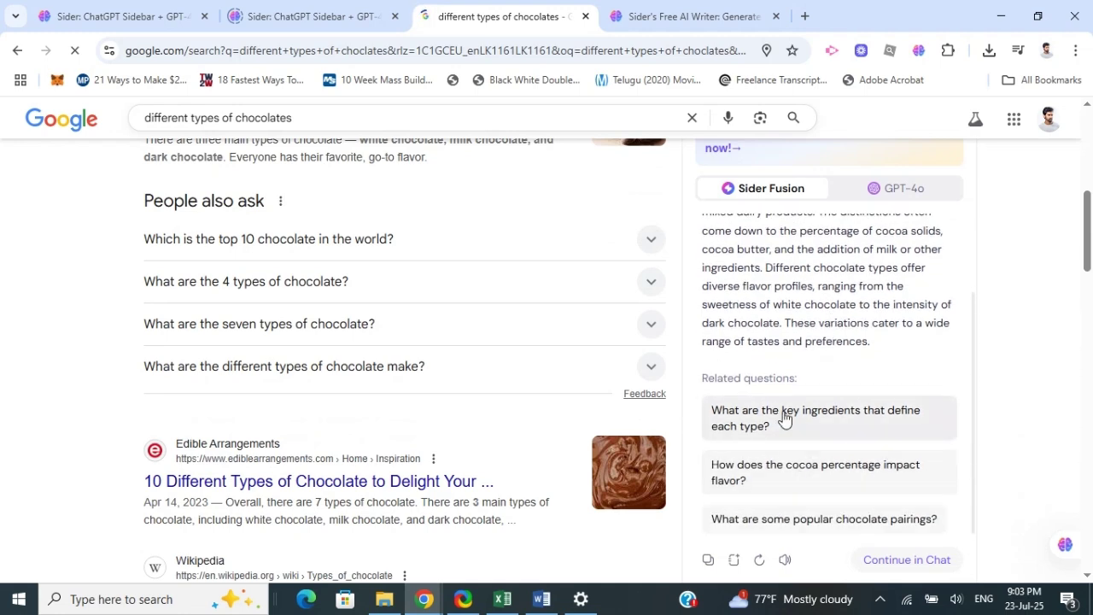
scroll(784, 419, down, 2)
scroll(791, 423, up, 1)
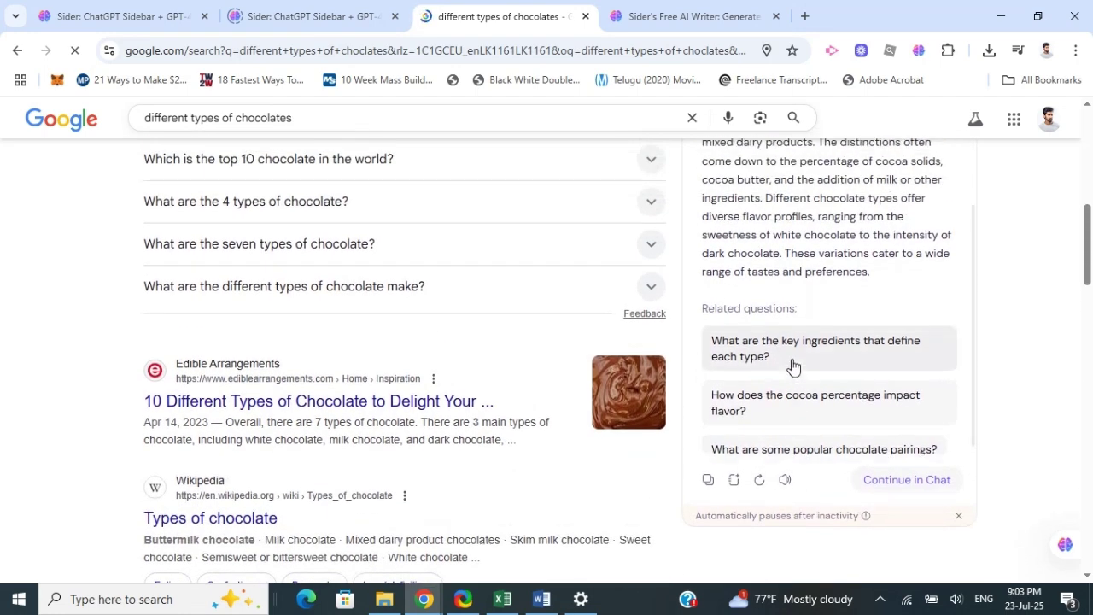
scroll(794, 359, up, 4)
scroll(805, 298, down, 2)
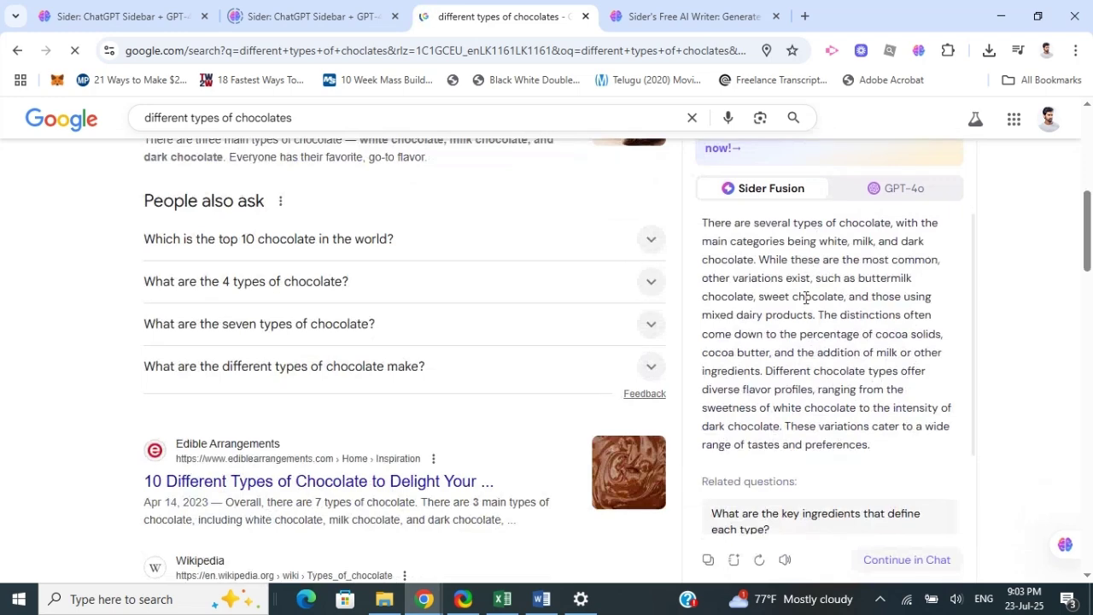
Step: Look through the website results on chocolate types listed beside and below Sider's embedded answer, including Wikipedia, Valrhona and Hotel Chocolat
scroll(805, 297, down, 2)
scroll(786, 420, down, 2)
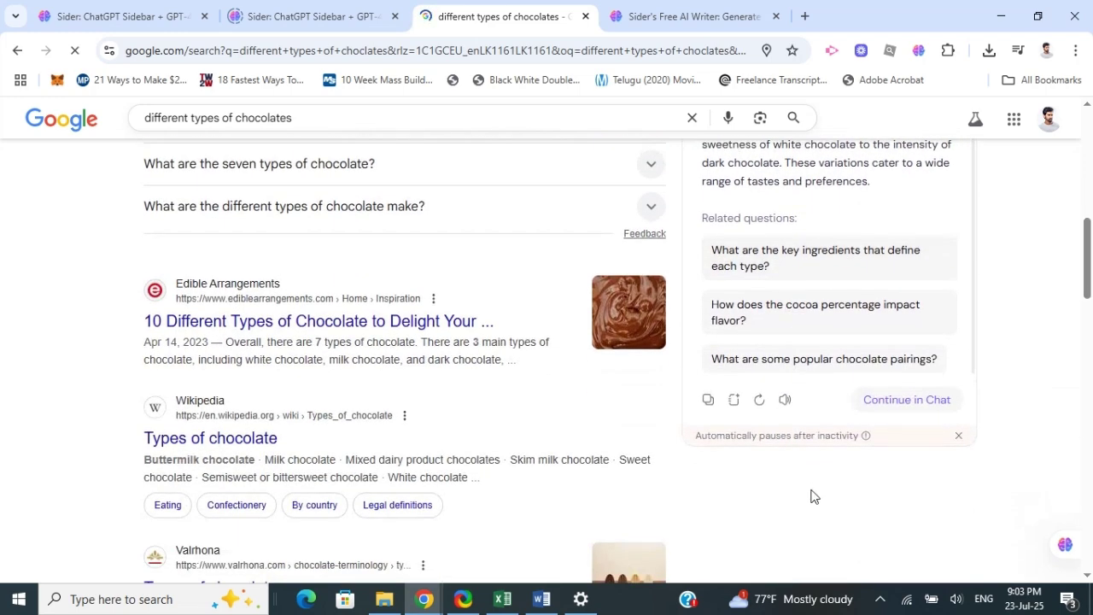
scroll(488, 459, down, 3)
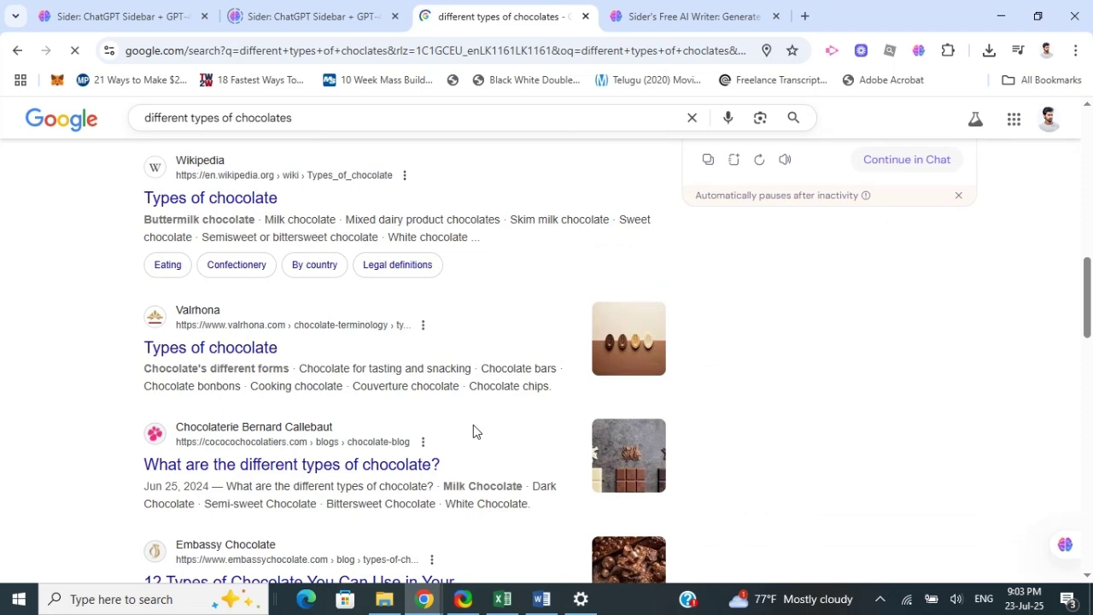
scroll(100, 382, down, 2)
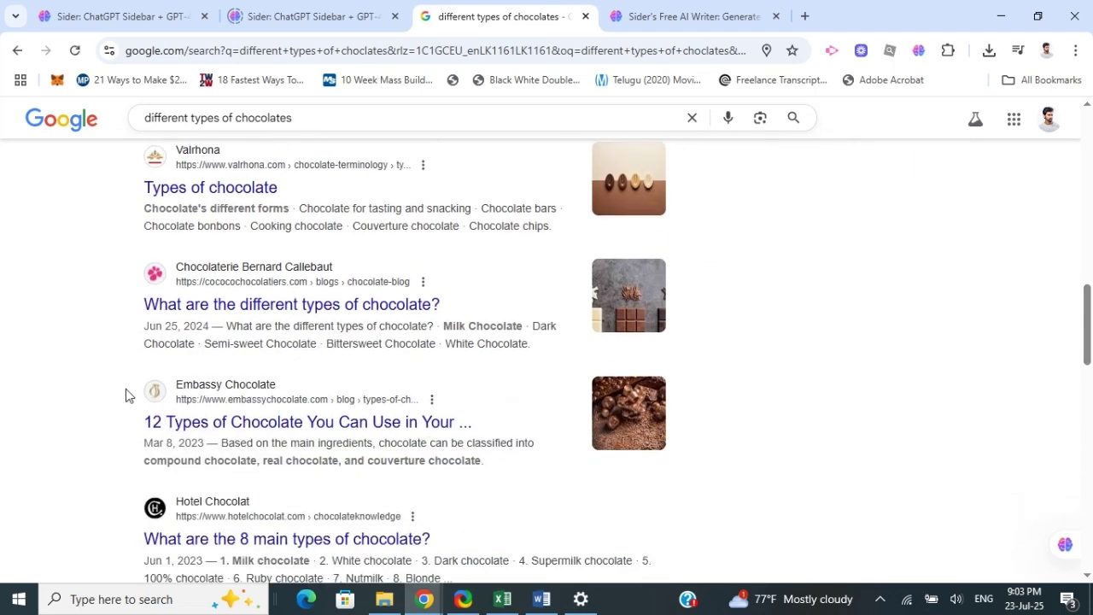
scroll(130, 359, up, 4)
scroll(410, 402, up, 4)
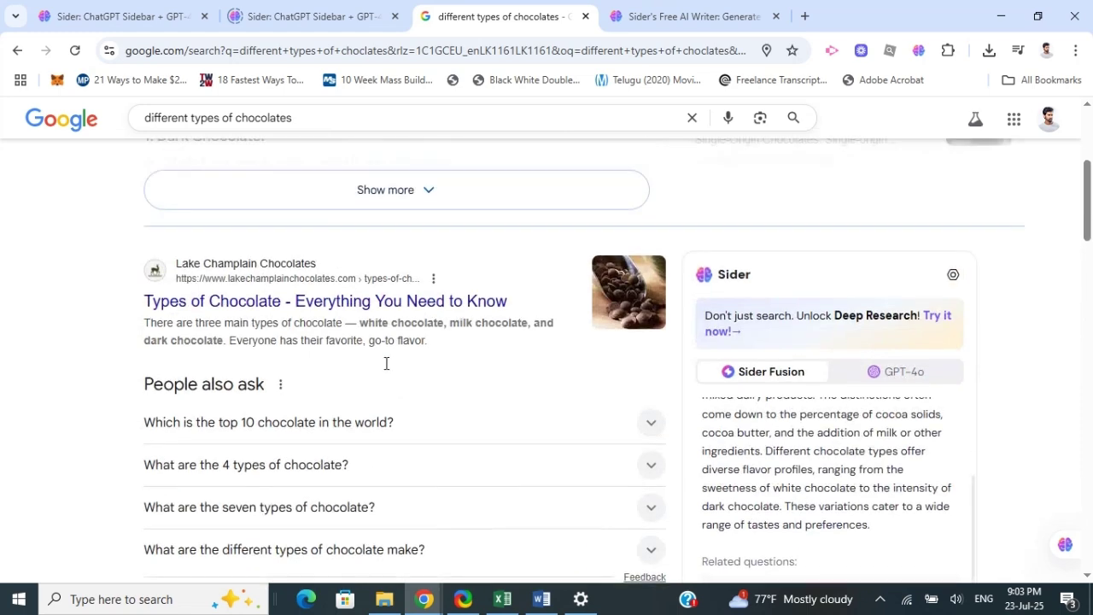
scroll(386, 363, up, 3)
scroll(384, 374, down, 3)
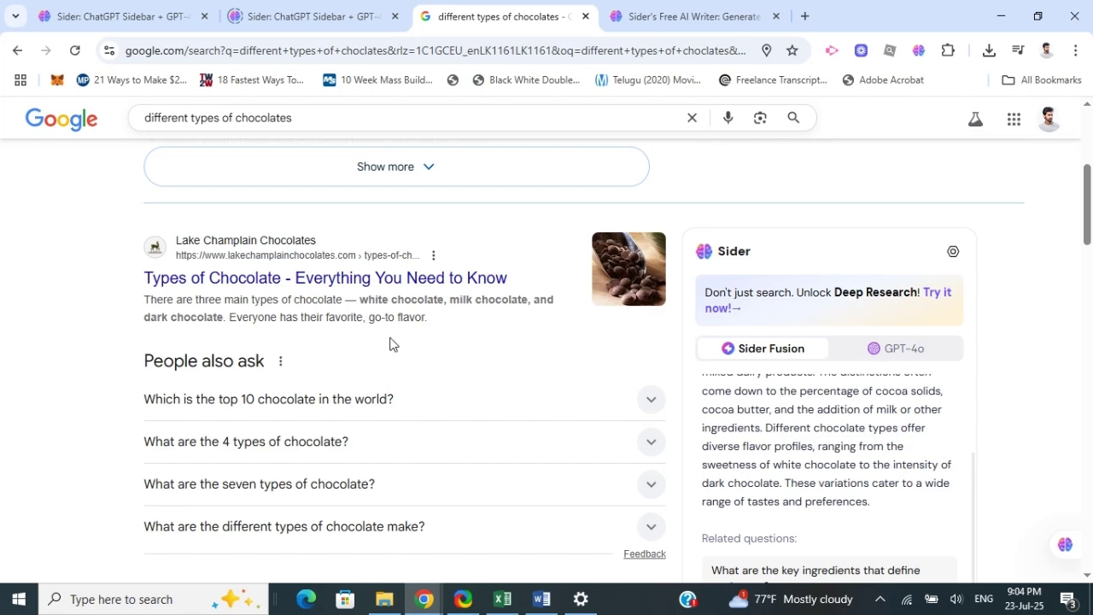
scroll(136, 367, down, 4)
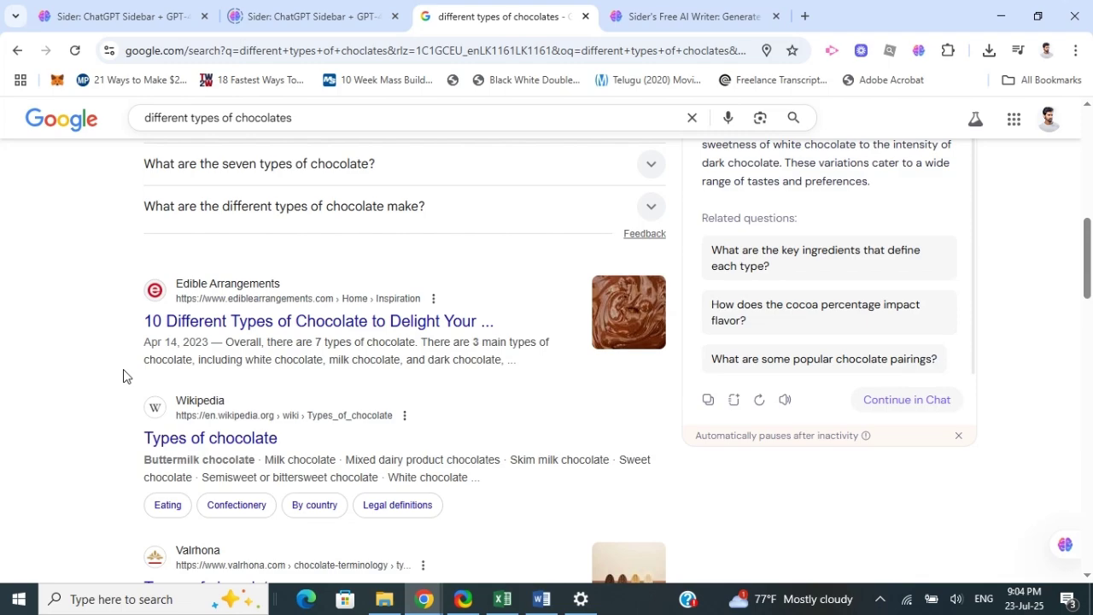
Step: Examine the related questions and the Continue in Chat option under Sider Fusion's answer, and compare them with Google's People also ask section
scroll(371, 333, up, 7)
scroll(945, 424, down, 5)
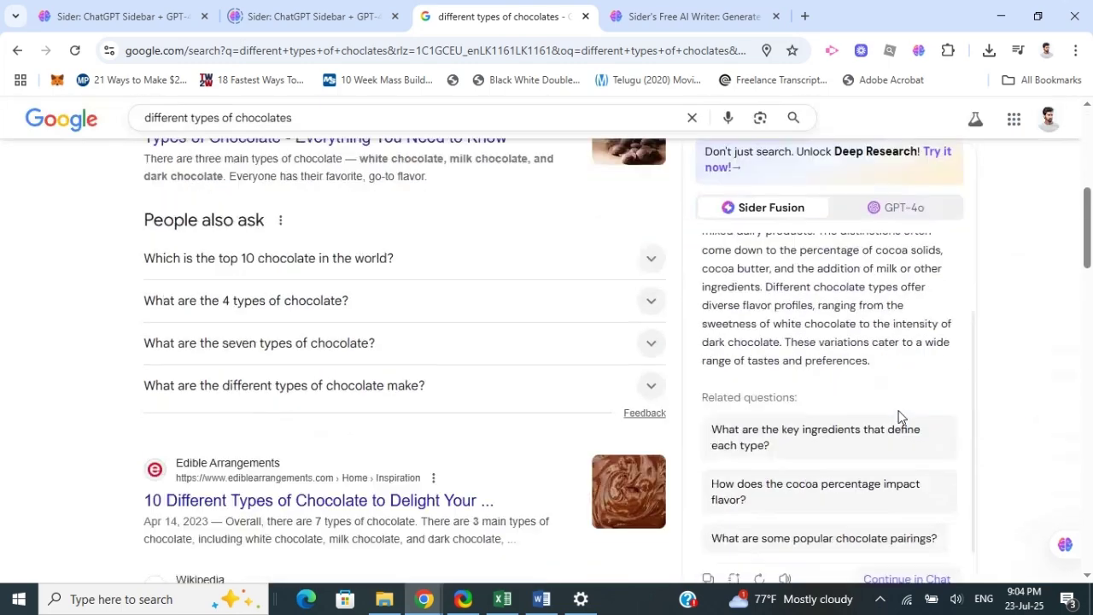
scroll(899, 416, down, 5)
scroll(857, 251, up, 4)
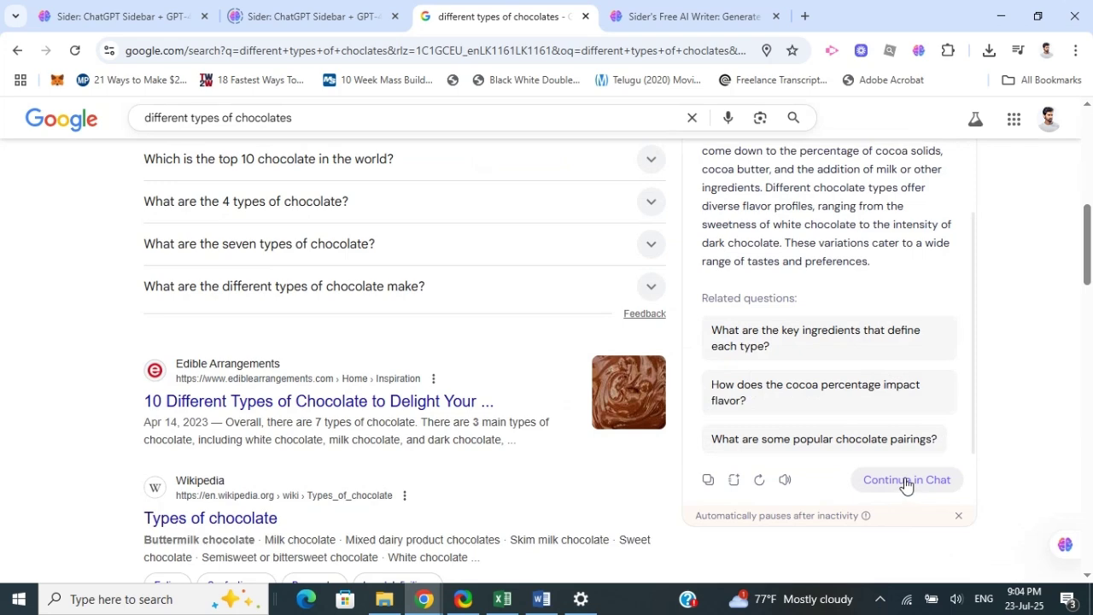
scroll(882, 258, up, 4)
scroll(952, 432, down, 2)
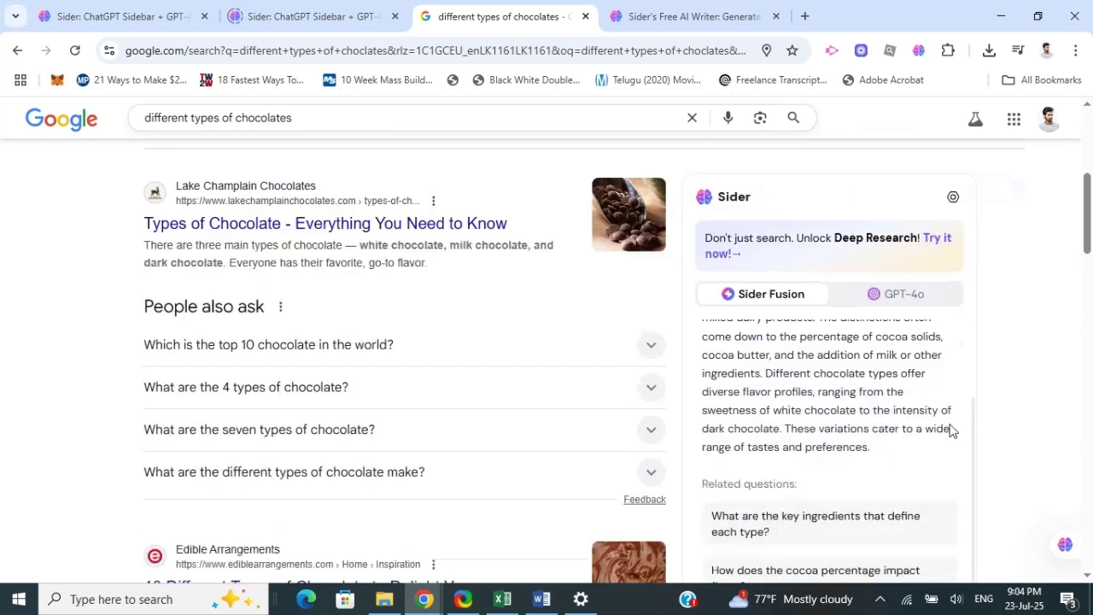
scroll(952, 431, down, 1)
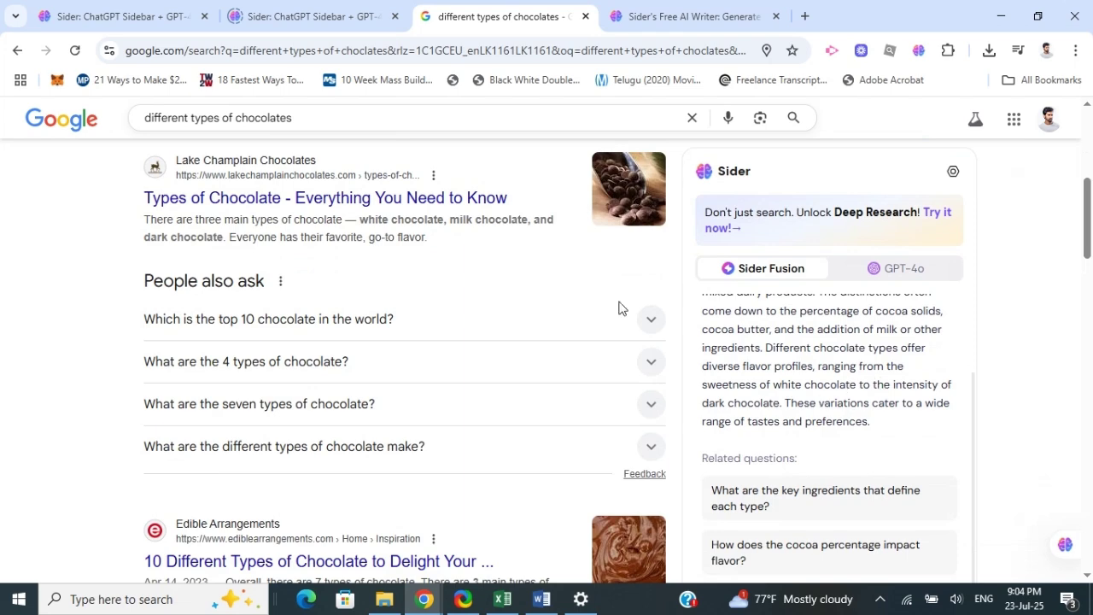
scroll(620, 310, up, 4)
scroll(313, 351, down, 3)
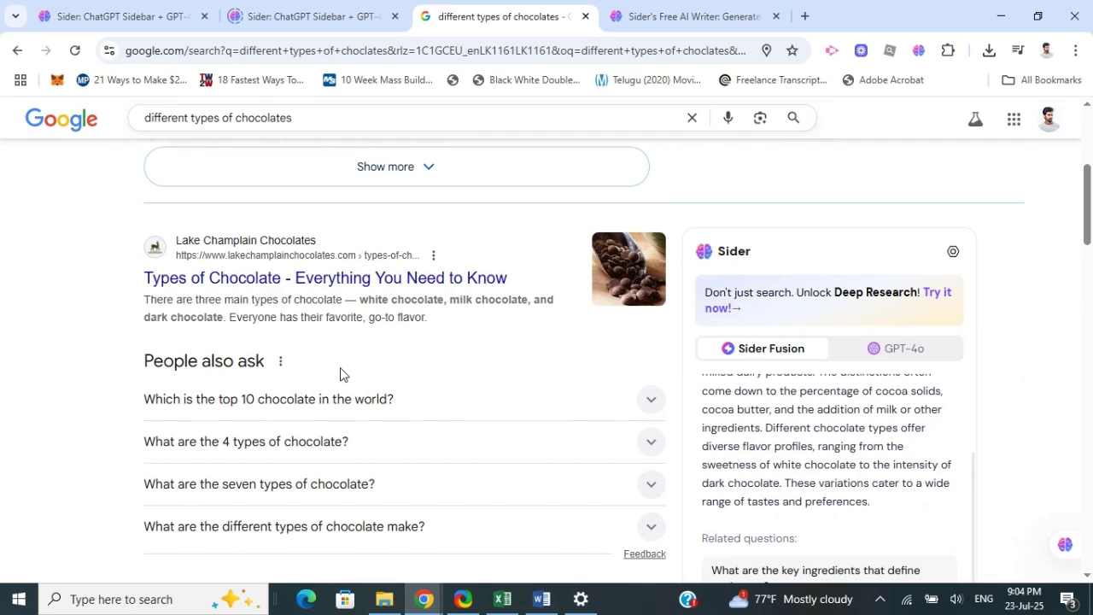
scroll(793, 384, down, 2)
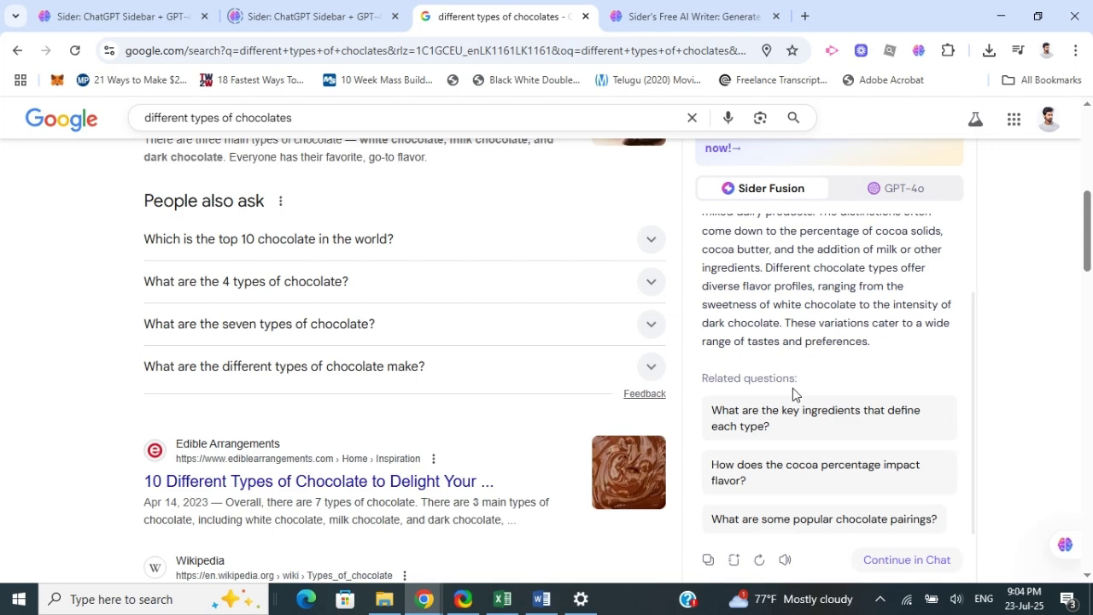
scroll(792, 387, up, 5)
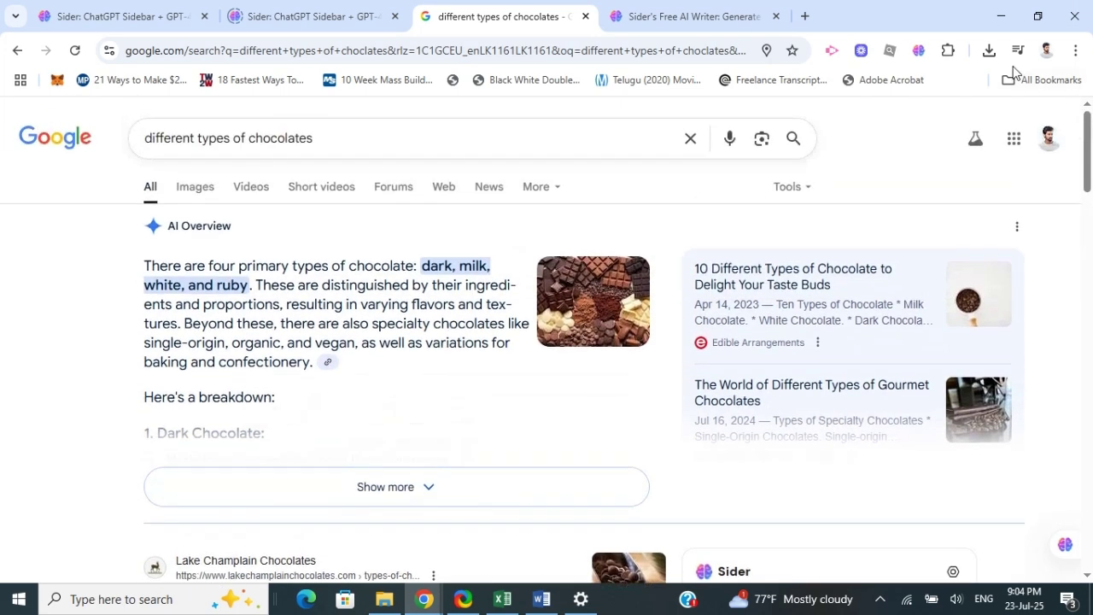
Step: Open the Sider side panel beside the chocolate search results and bring Google's AI Overview back into view
scroll(933, 495, down, 5)
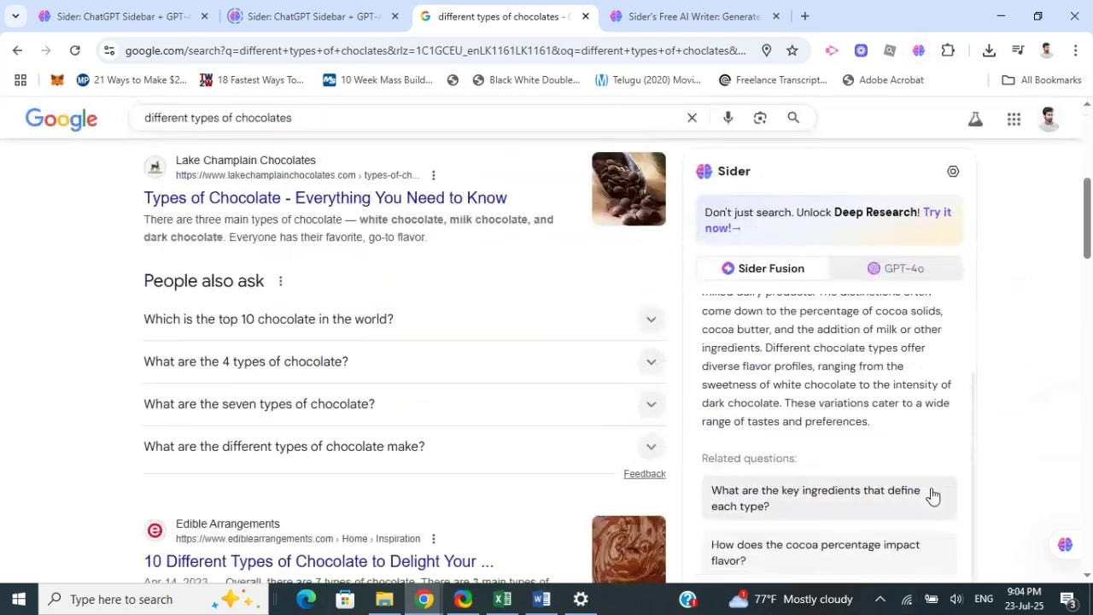
scroll(933, 495, down, 3)
scroll(930, 505, up, 1)
mouse_move(1063, 551)
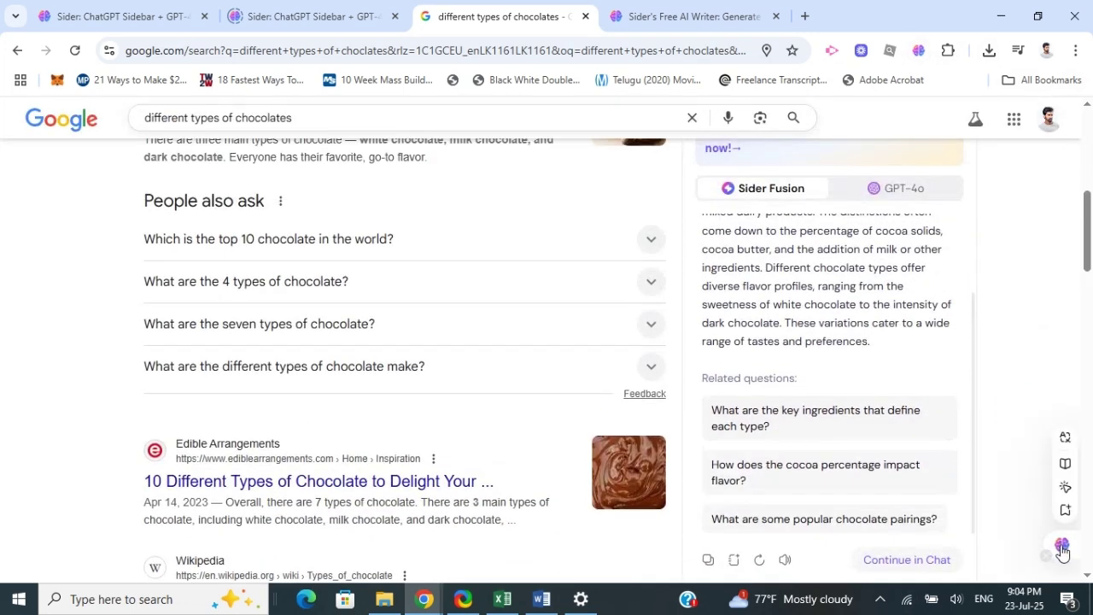
click(1063, 550)
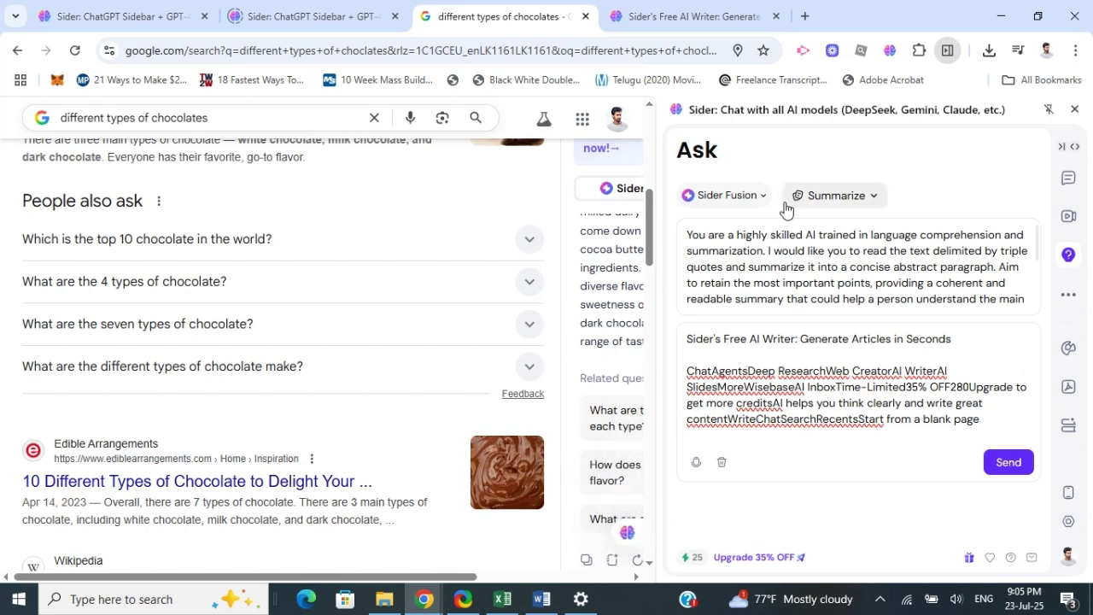
scroll(350, 288, up, 5)
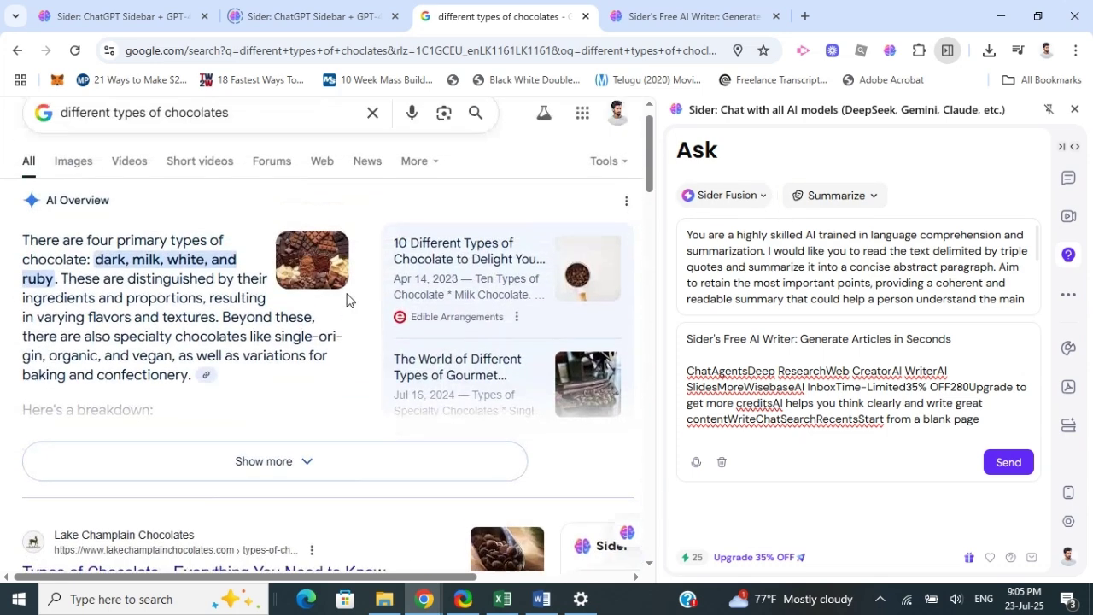